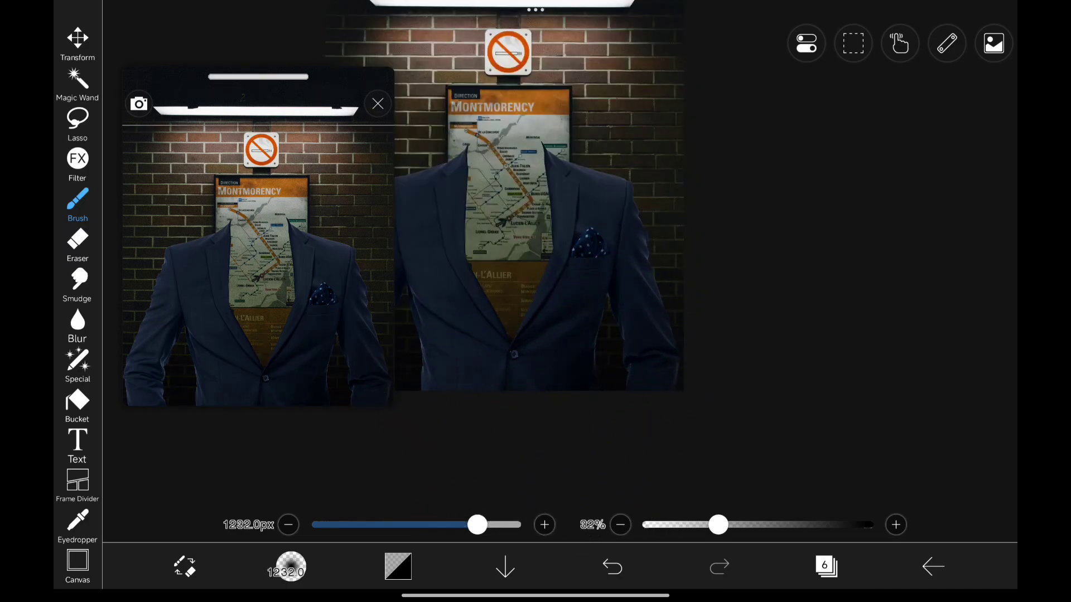
{"action": "scroll", "coordinate": [586, 209], "scroll_direction": "up", "scroll_amount": 2}
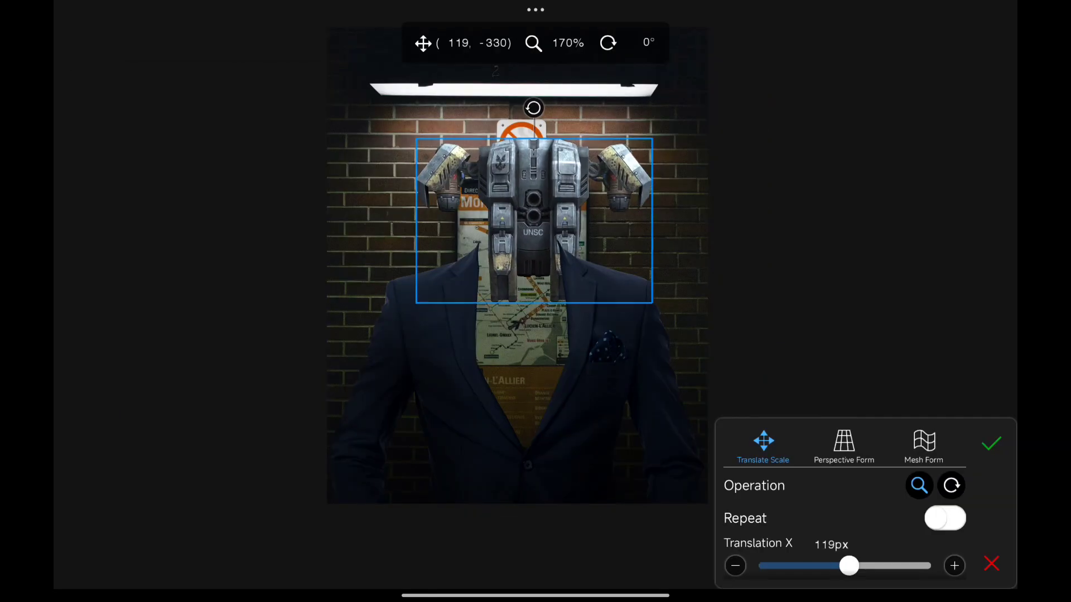
Step: Fit the armor plating into the suit opening and shade its edges dark along the lapels
{"action": "mouse_move", "coordinate": [534, 220]}
{"action": "left_mouse_down"}
{"action": "mouse_move", "coordinate": [519, 245]}
{"action": "mouse_move", "coordinate": [515, 381]}
{"action": "mouse_move", "coordinate": [527, 389]}
{"action": "mouse_move", "coordinate": [522, 382]}
{"action": "left_mouse_up"}
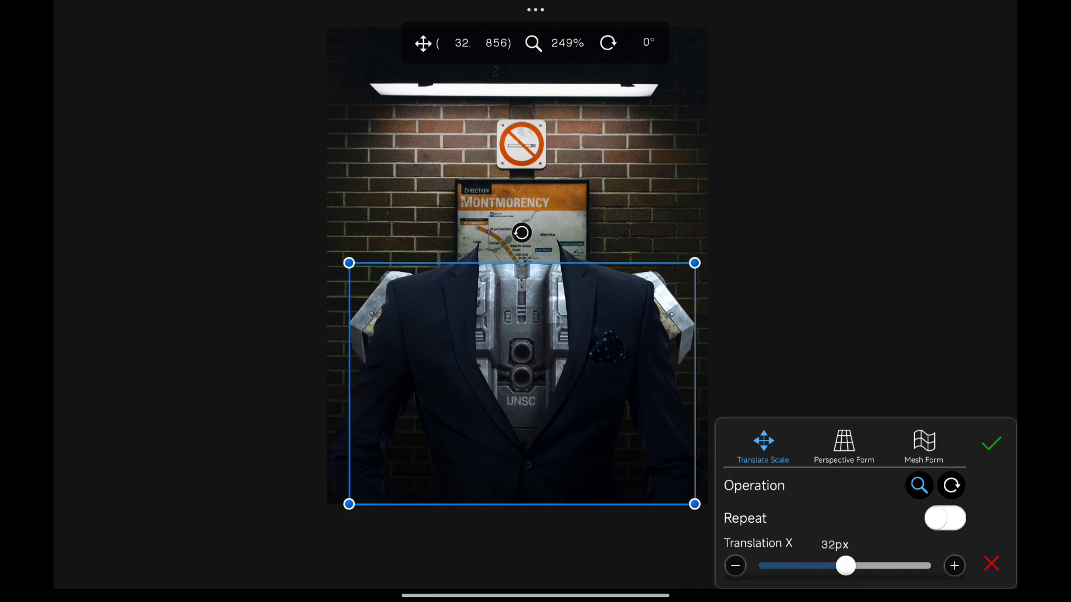
{"action": "scroll", "coordinate": [502, 301], "scroll_direction": "up", "scroll_amount": 3}
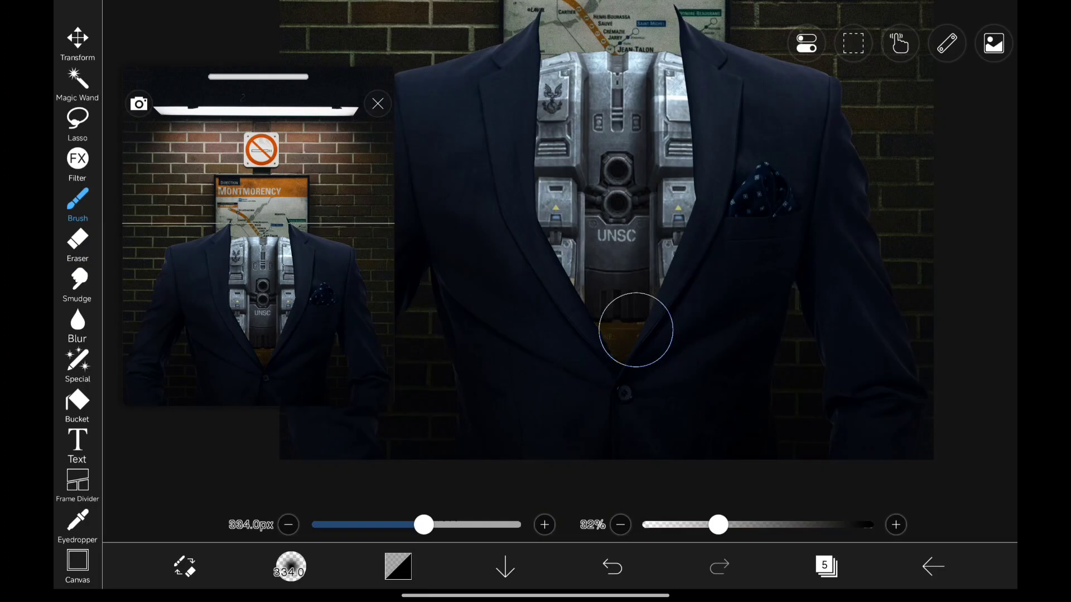
{"action": "left_click_drag", "start_coordinate": [630, 320], "coordinate": [595, 300]}
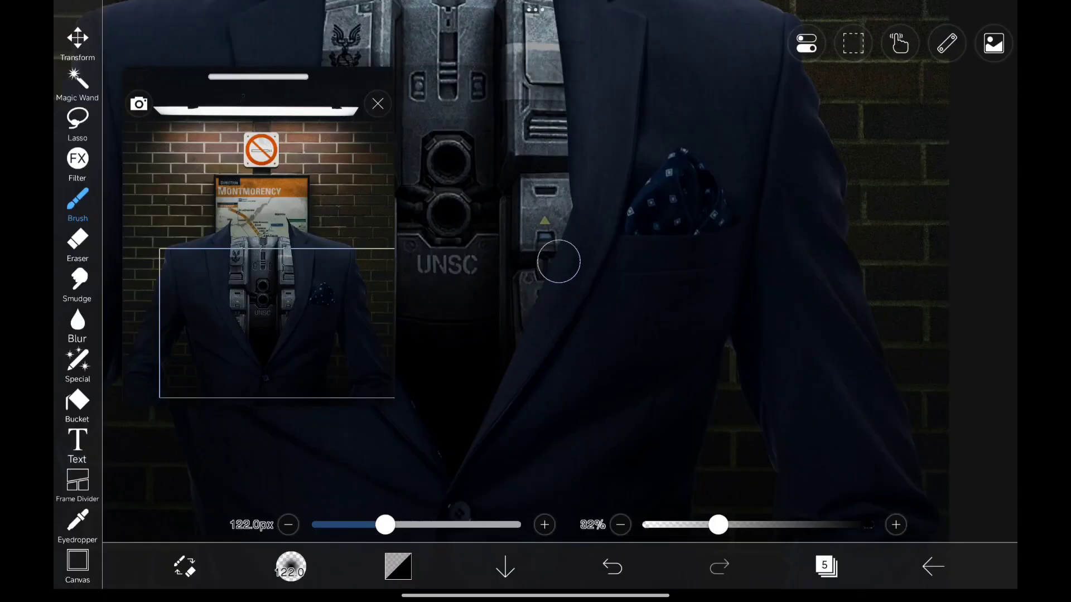
{"action": "left_click_drag", "start_coordinate": [385, 524], "coordinate": [370, 524]}
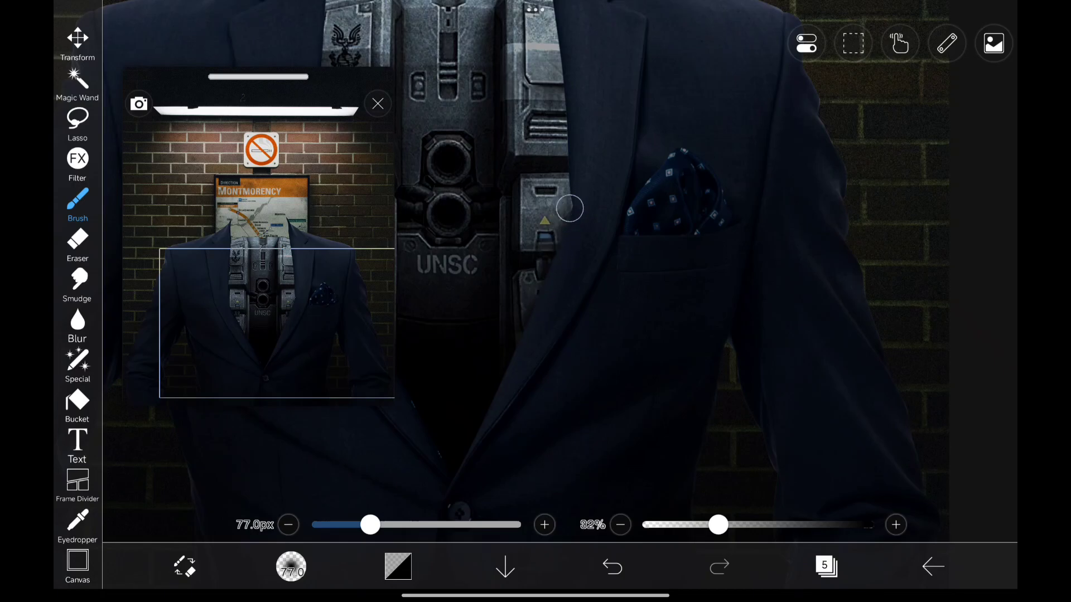
{"action": "scroll", "coordinate": [535, 276], "scroll_direction": "up", "scroll_amount": 3}
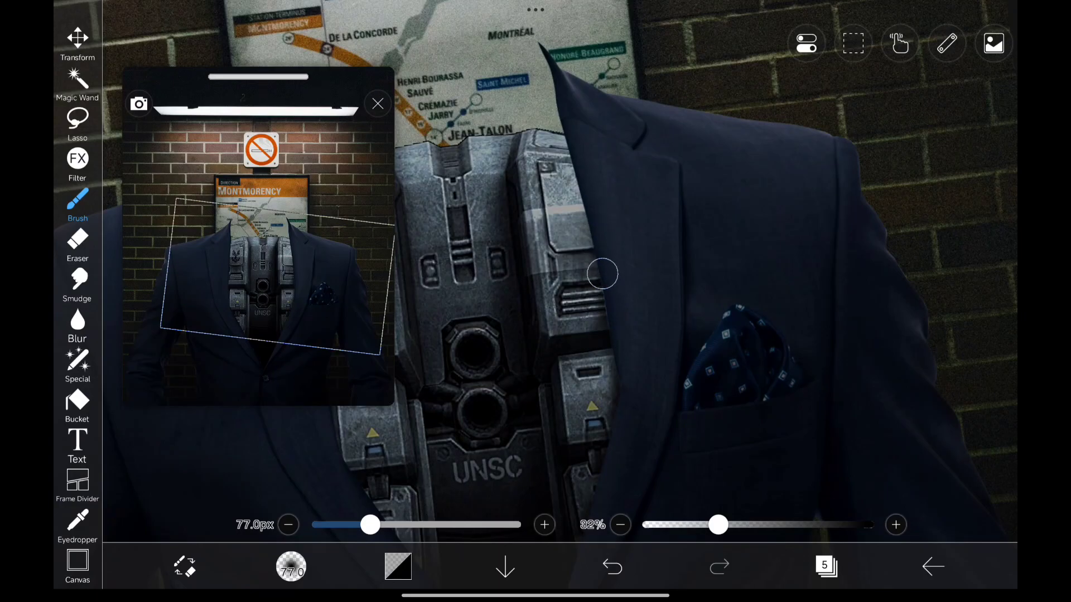
{"action": "left_click_drag", "start_coordinate": [592, 236], "coordinate": [574, 158]}
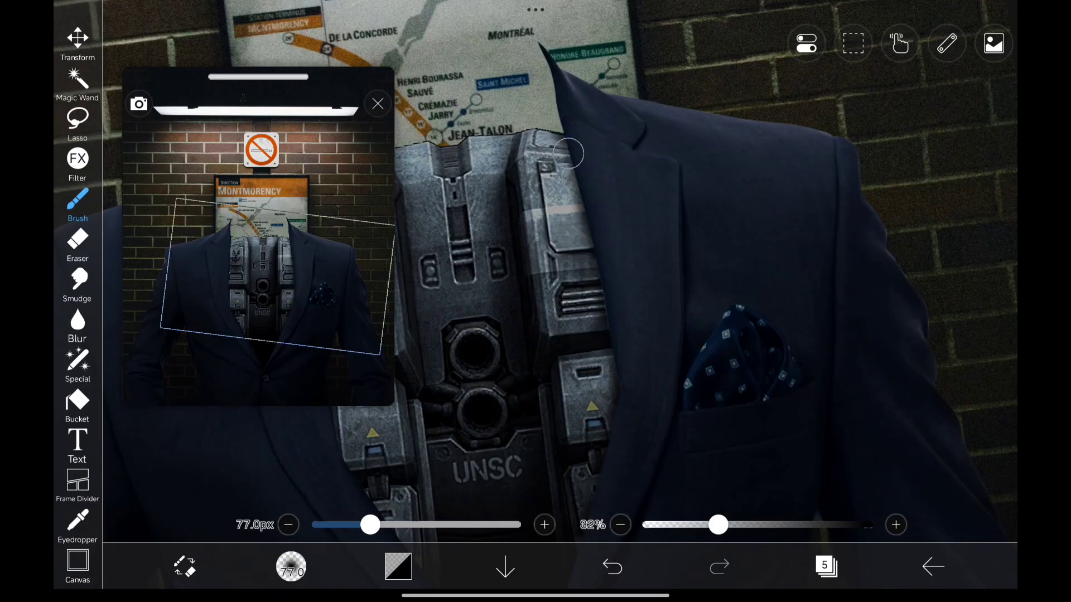
{"action": "scroll", "coordinate": [536, 277], "scroll_direction": "up", "scroll_amount": 3}
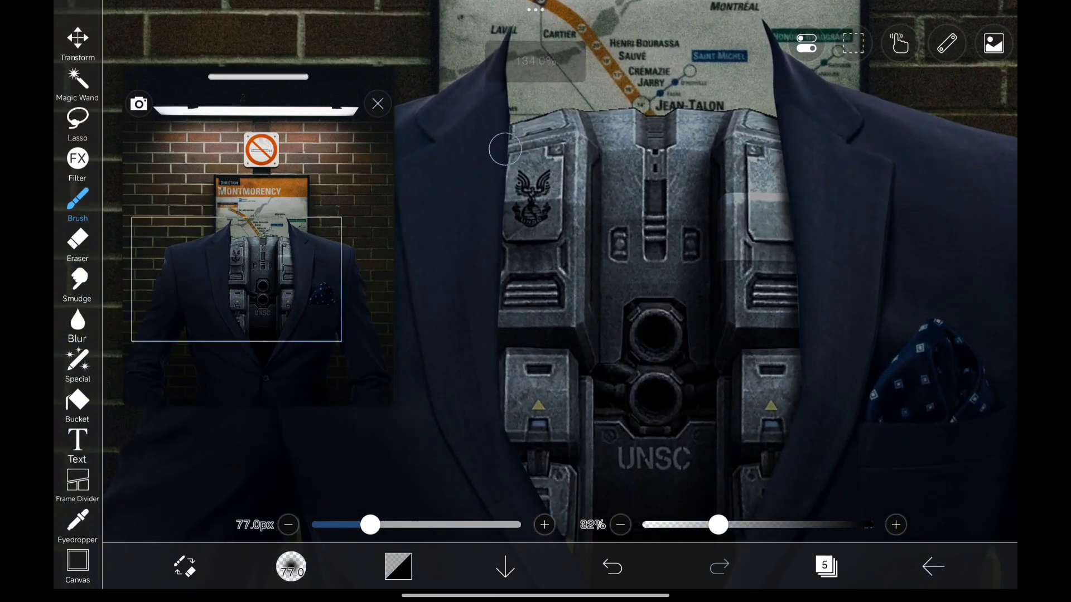
{"action": "left_click_drag", "start_coordinate": [511, 134], "coordinate": [509, 147]}
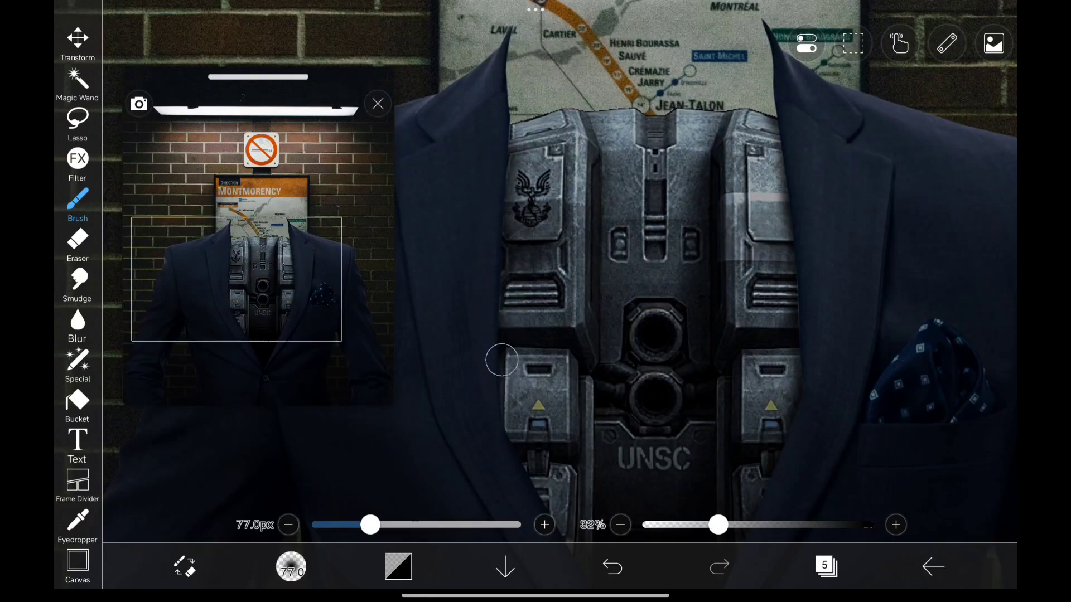
{"action": "scroll", "coordinate": [536, 277], "scroll_direction": "down", "scroll_amount": 3}
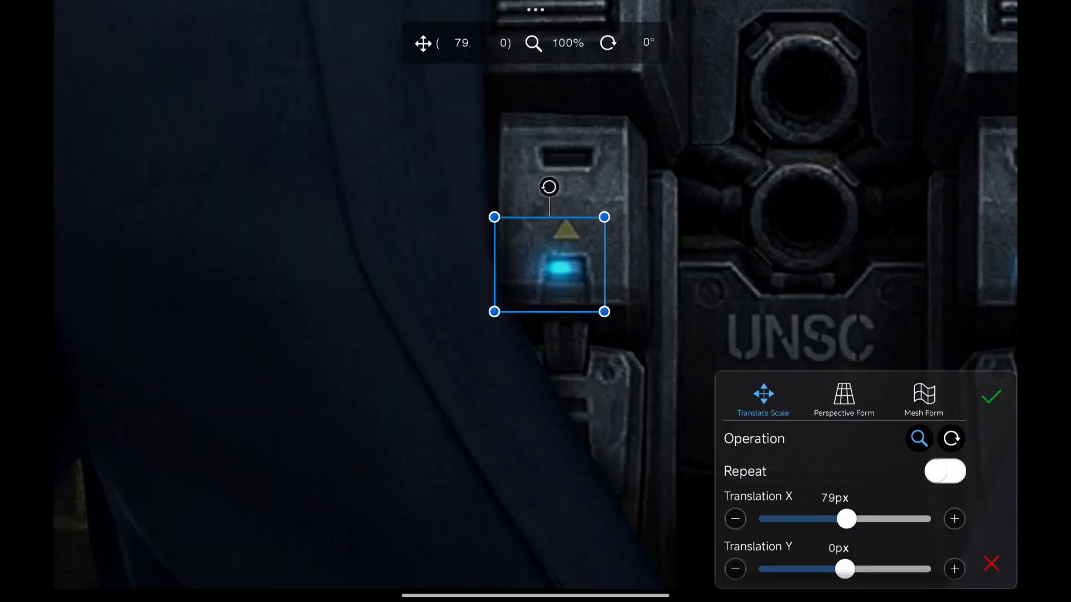
Step: Nudge the blue chest-light glow right and paint a thin blue line along the plate edge
{"action": "left_click_drag", "start_coordinate": [549, 264], "coordinate": [558, 265]}
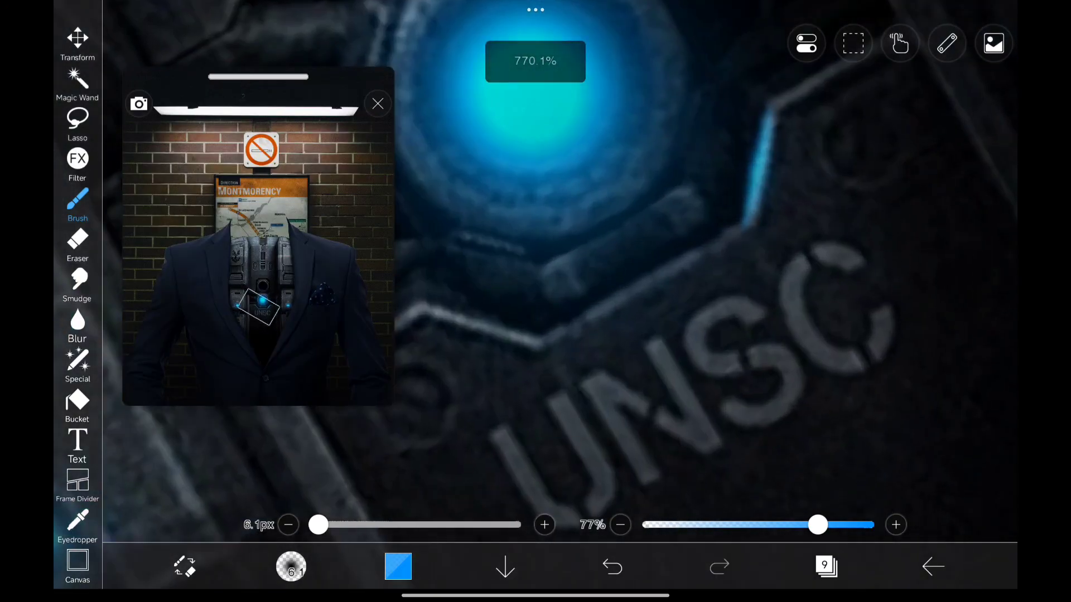
{"action": "left_click_drag", "start_coordinate": [552, 333], "coordinate": [727, 234]}
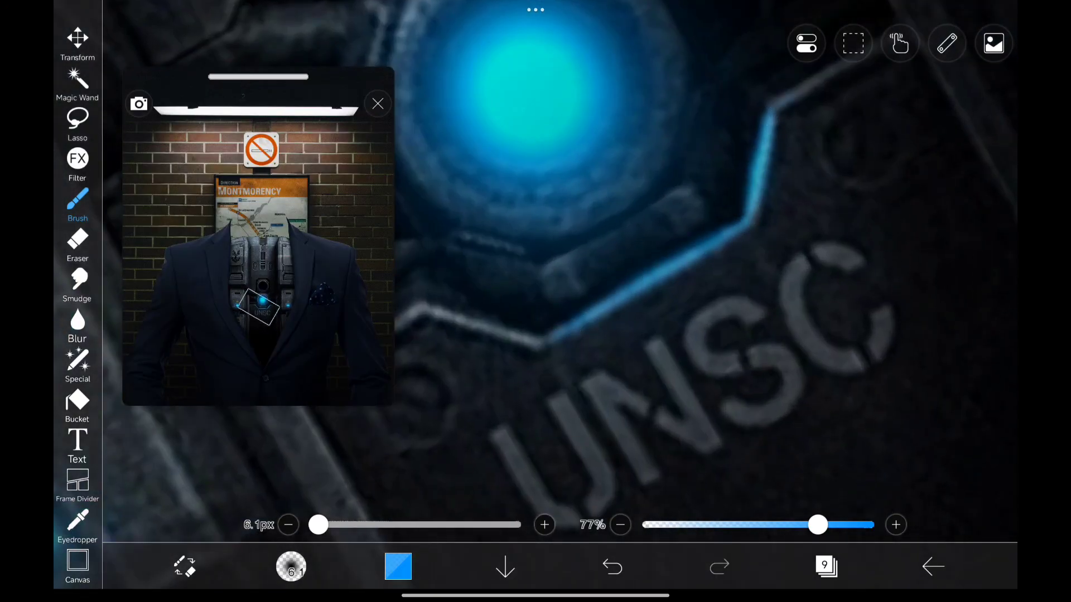
{"action": "left_click_drag", "start_coordinate": [535, 251], "coordinate": [669, 252]}
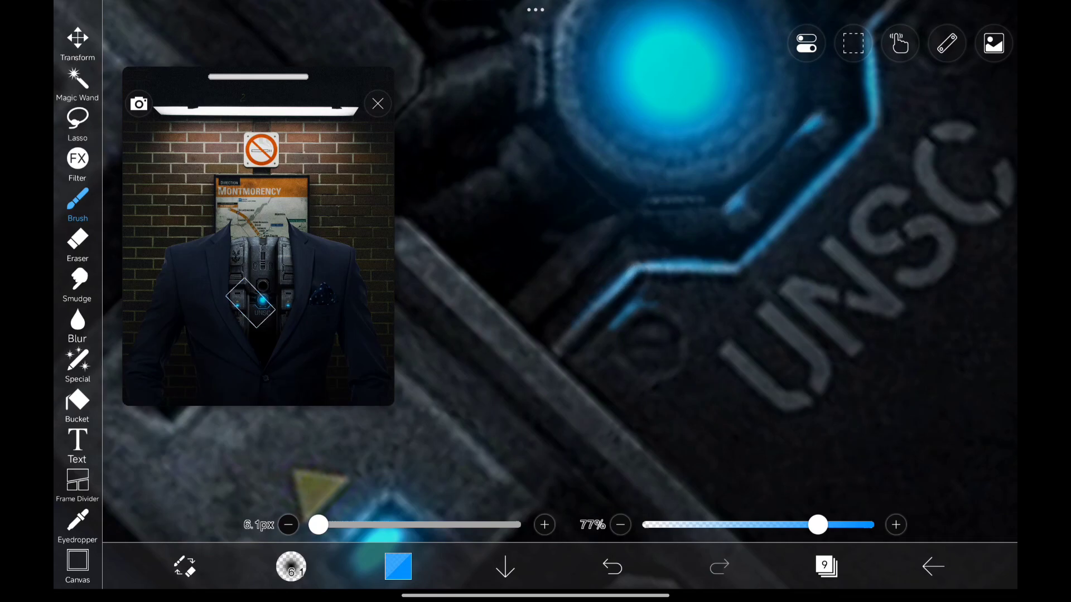
{"action": "left_click_drag", "start_coordinate": [670, 252], "coordinate": [495, 178]}
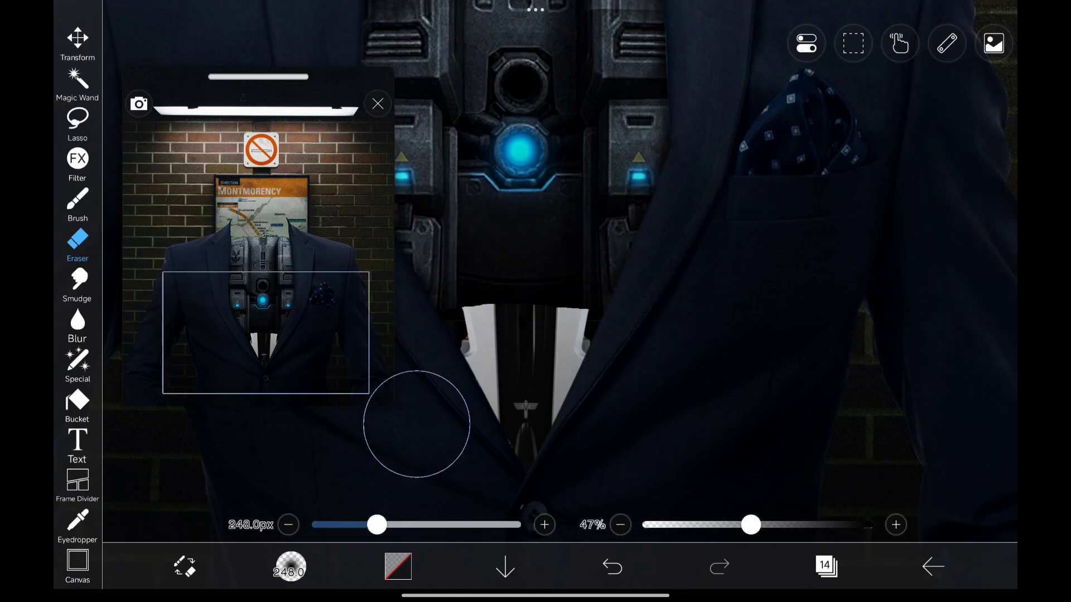
Step: Erase the white shirt collar and chest areas inside the suit opening
{"action": "left_click_drag", "start_coordinate": [378, 525], "coordinate": [362, 525]}
{"action": "mouse_move", "coordinate": [456, 324]}
{"action": "left_mouse_down"}
{"action": "mouse_move", "coordinate": [475, 263]}
{"action": "mouse_move", "coordinate": [519, 248]}
{"action": "mouse_move", "coordinate": [592, 298]}
{"action": "mouse_move", "coordinate": [536, 280]}
{"action": "left_mouse_up"}
{"action": "left_click_drag", "start_coordinate": [362, 525], "coordinate": [406, 525]}
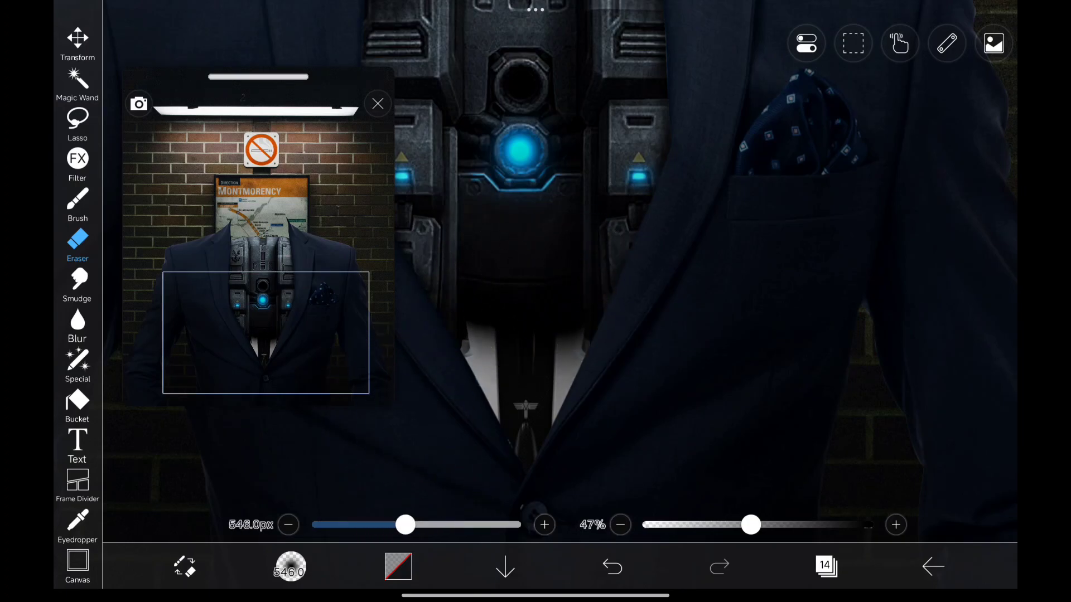
{"action": "left_click_drag", "start_coordinate": [494, 299], "coordinate": [515, 393]}
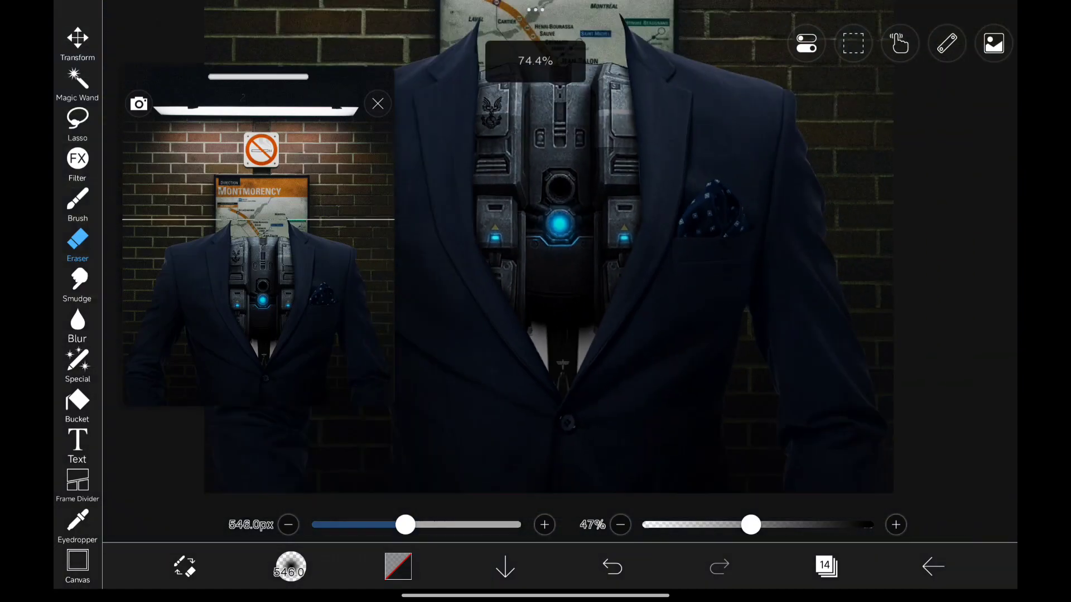
{"action": "scroll", "coordinate": [535, 276], "scroll_direction": "down", "scroll_amount": 5}
{"action": "scroll", "coordinate": [536, 251], "scroll_direction": "up", "scroll_amount": 5}
Step: Adjust the PC image's brightness and contrast, shrink it lower into the chest, and erase a hard edge
{"action": "left_click", "coordinate": [77, 159]}
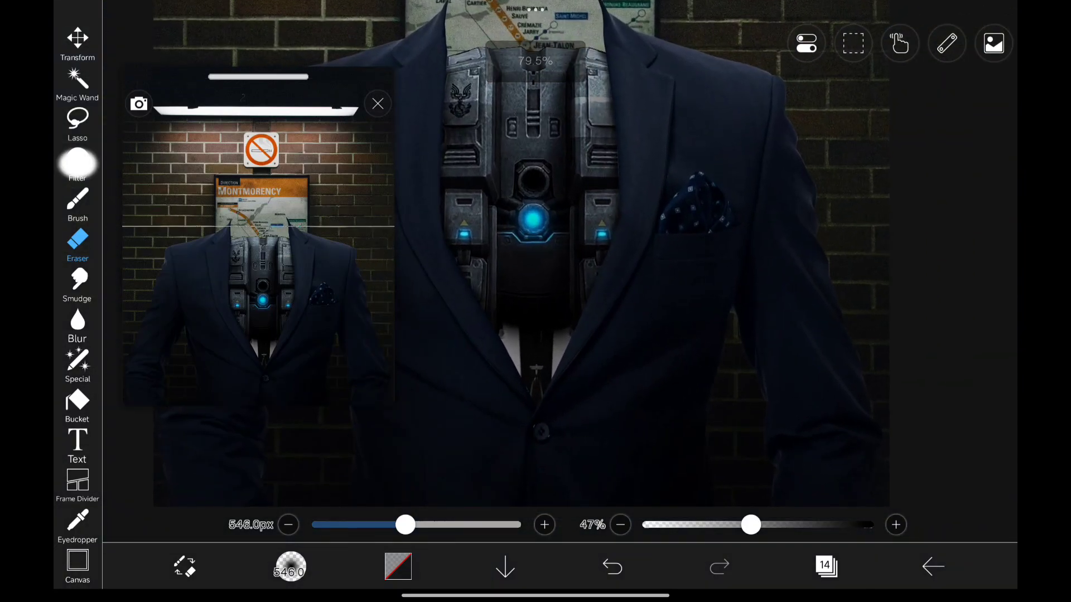
{"action": "left_click", "coordinate": [165, 523]}
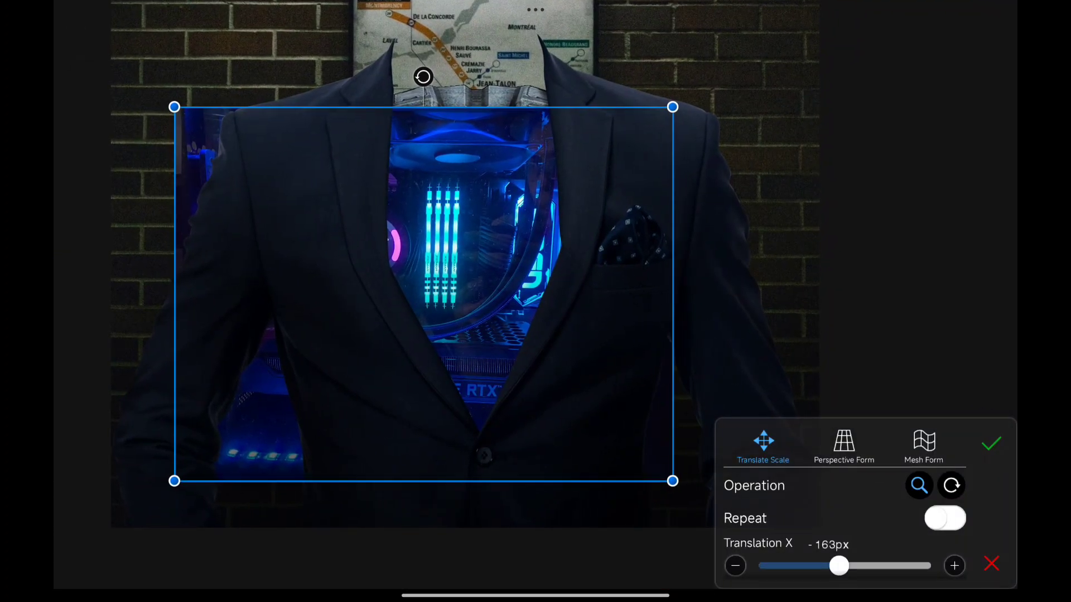
{"action": "left_click_drag", "start_coordinate": [482, 295], "coordinate": [480, 375]}
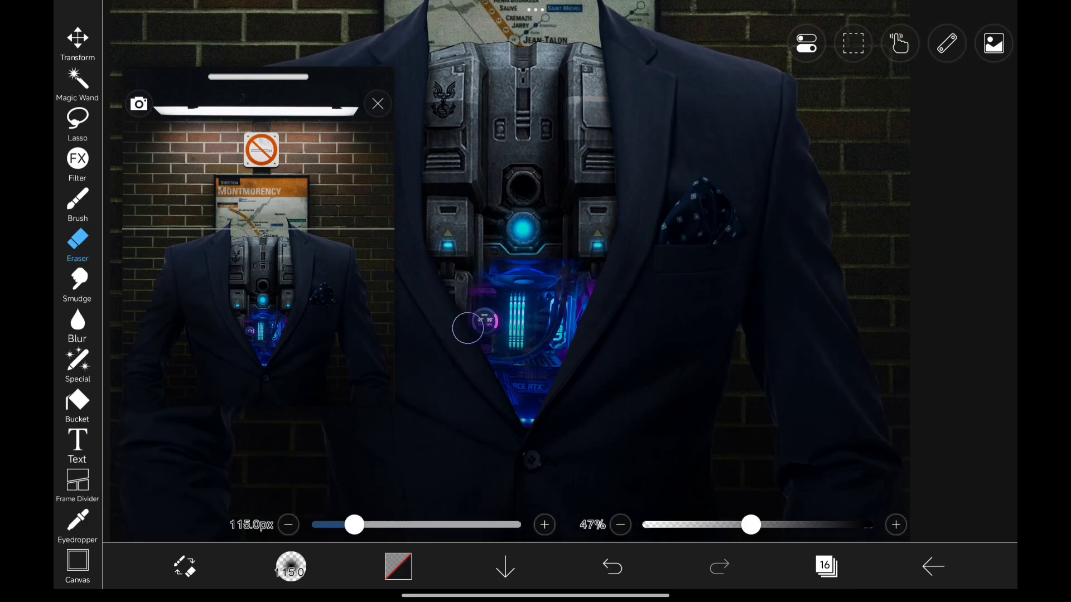
{"action": "left_click_drag", "start_coordinate": [587, 351], "coordinate": [579, 300]}
Step: Fade the lower chest glow with a large eraser and shift the robot head slightly left
{"action": "left_click_drag", "start_coordinate": [353, 524], "coordinate": [385, 525]}
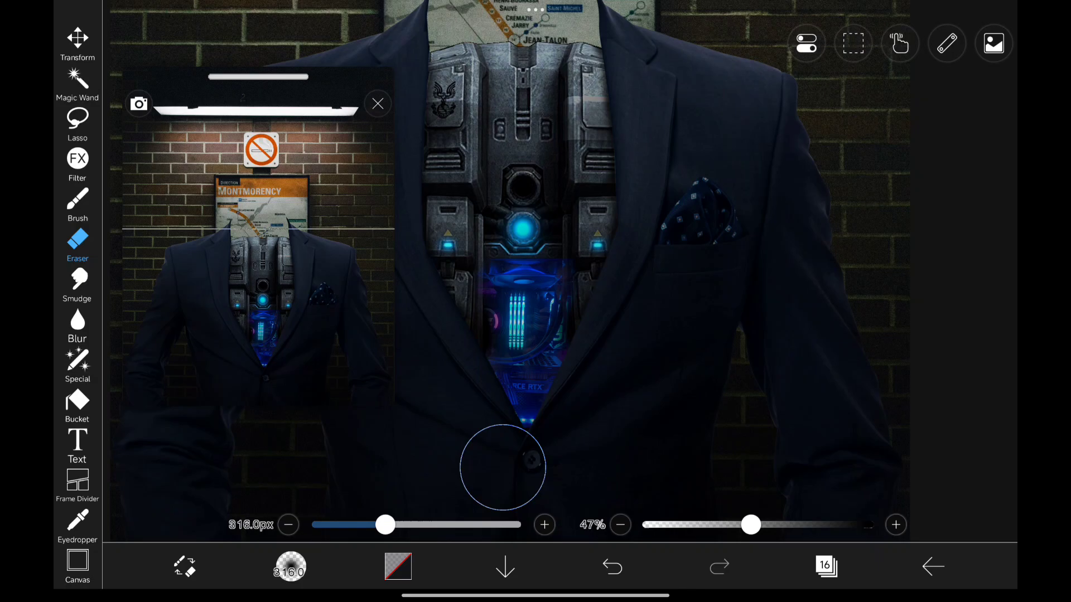
{"action": "mouse_move", "coordinate": [501, 466]}
{"action": "left_mouse_down"}
{"action": "mouse_move", "coordinate": [509, 454]}
{"action": "mouse_move", "coordinate": [478, 430]}
{"action": "mouse_move", "coordinate": [562, 371]}
{"action": "mouse_move", "coordinate": [580, 268]}
{"action": "mouse_move", "coordinate": [482, 423]}
{"action": "mouse_move", "coordinate": [560, 414]}
{"action": "left_mouse_up"}
{"action": "scroll", "coordinate": [560, 413], "scroll_direction": "up", "scroll_amount": 3}
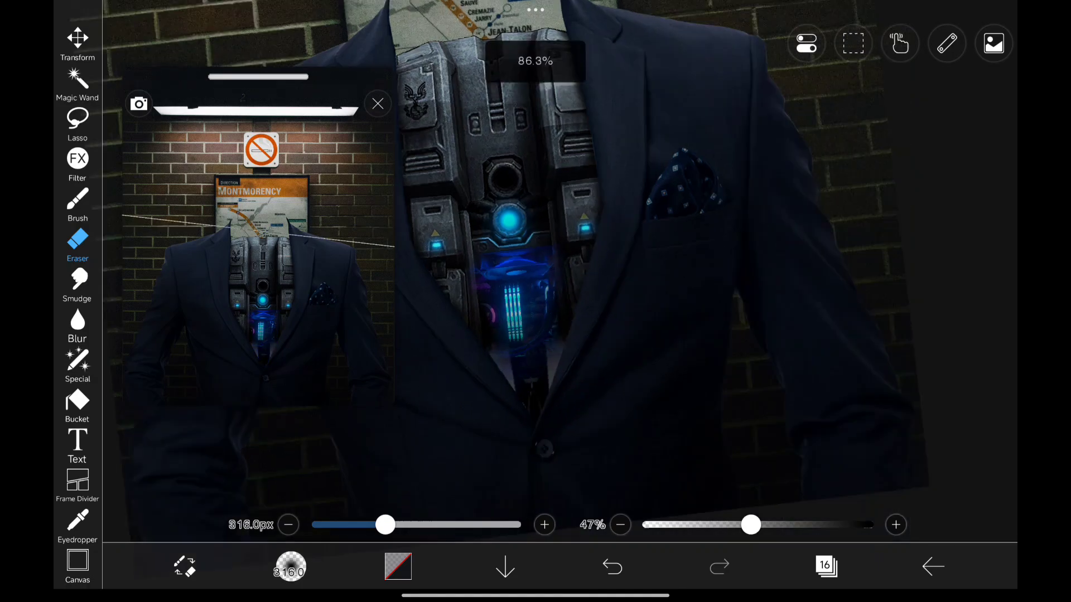
{"action": "scroll", "coordinate": [560, 413], "scroll_direction": "up", "scroll_amount": 3}
{"action": "left_click_drag", "start_coordinate": [385, 524], "coordinate": [334, 525]}
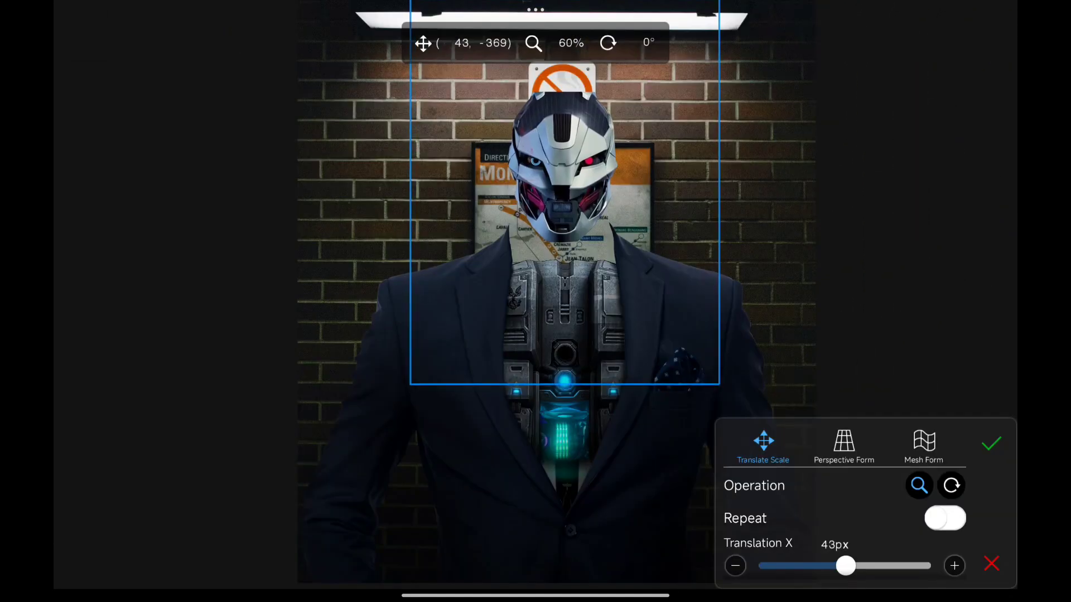
{"action": "left_click_drag", "start_coordinate": [562, 168], "coordinate": [553, 170]}
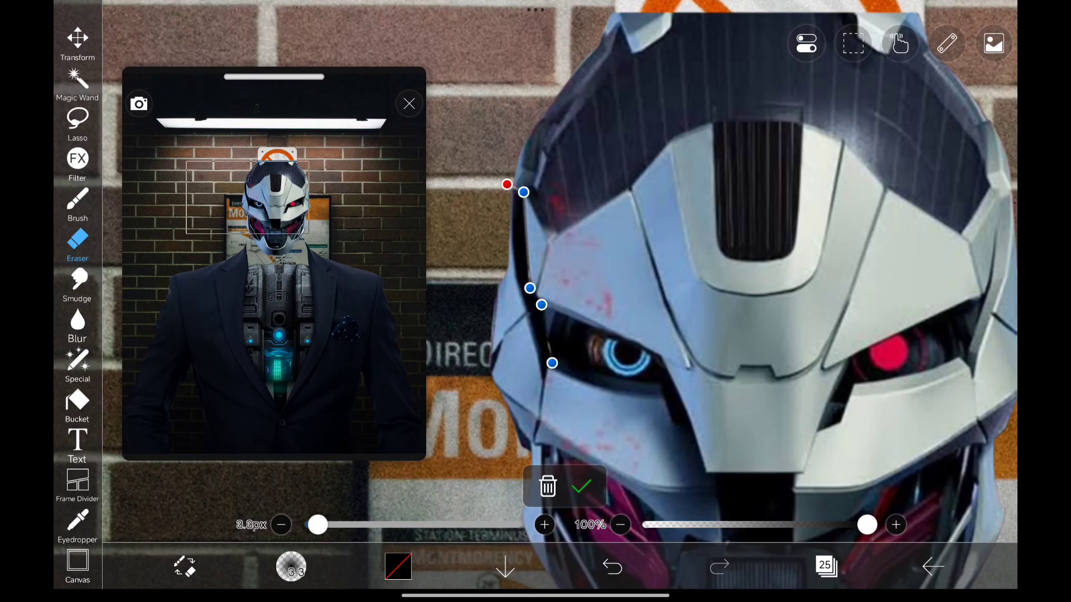
{"action": "scroll", "coordinate": [754, 301], "scroll_direction": "down", "scroll_amount": 5}
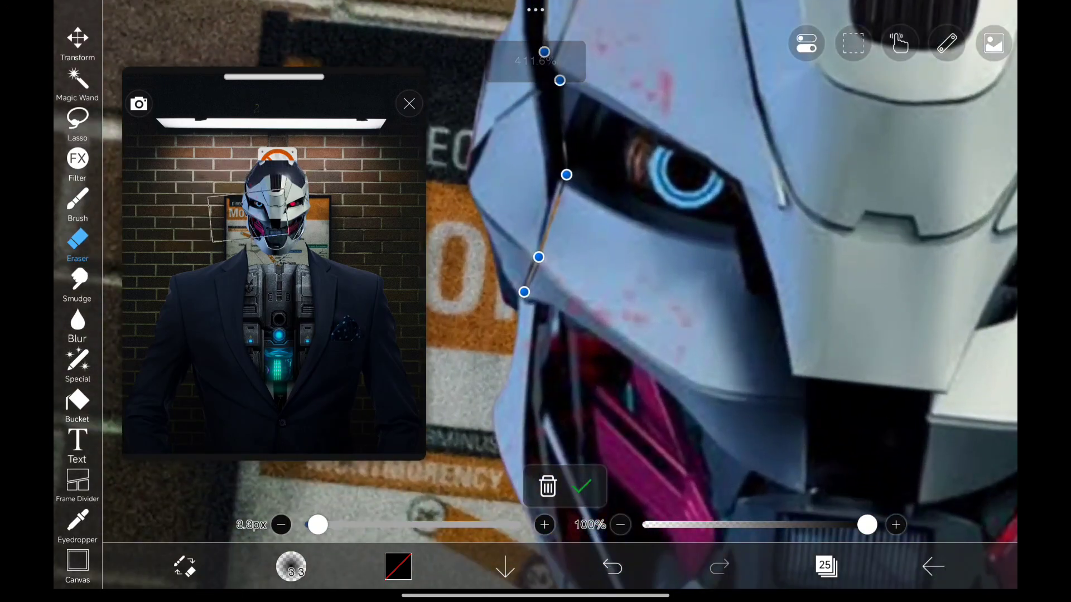
{"action": "scroll", "coordinate": [753, 301], "scroll_direction": "down", "scroll_amount": 3}
Step: Outline part of the faceplate and erase it, then undo that first attempt
{"action": "left_click", "coordinate": [532, 302]}
{"action": "scroll", "coordinate": [586, 302], "scroll_direction": "down", "scroll_amount": 3}
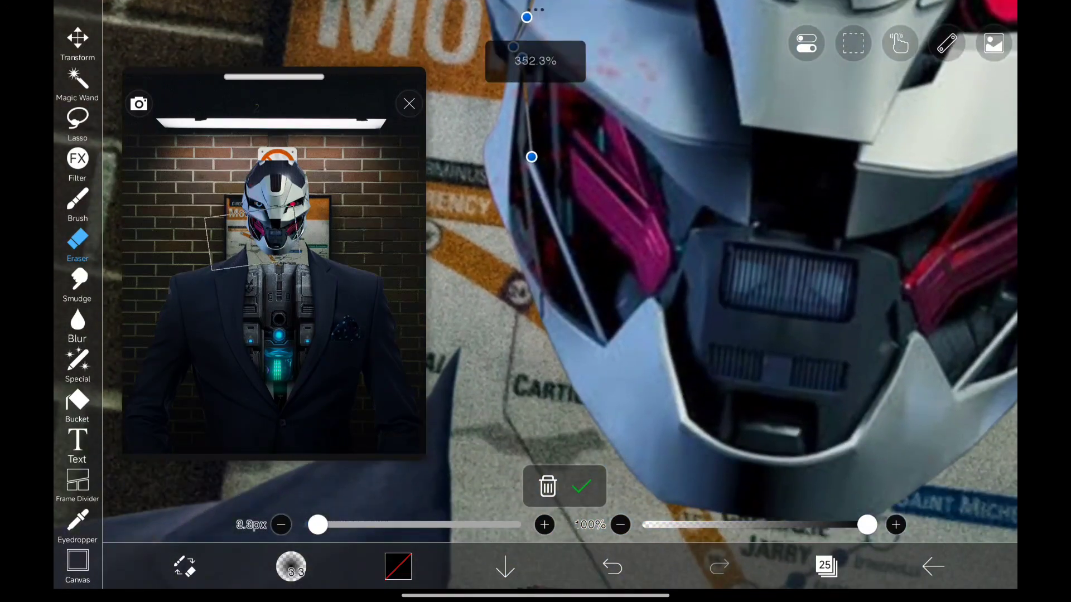
{"action": "left_click", "coordinate": [606, 340]}
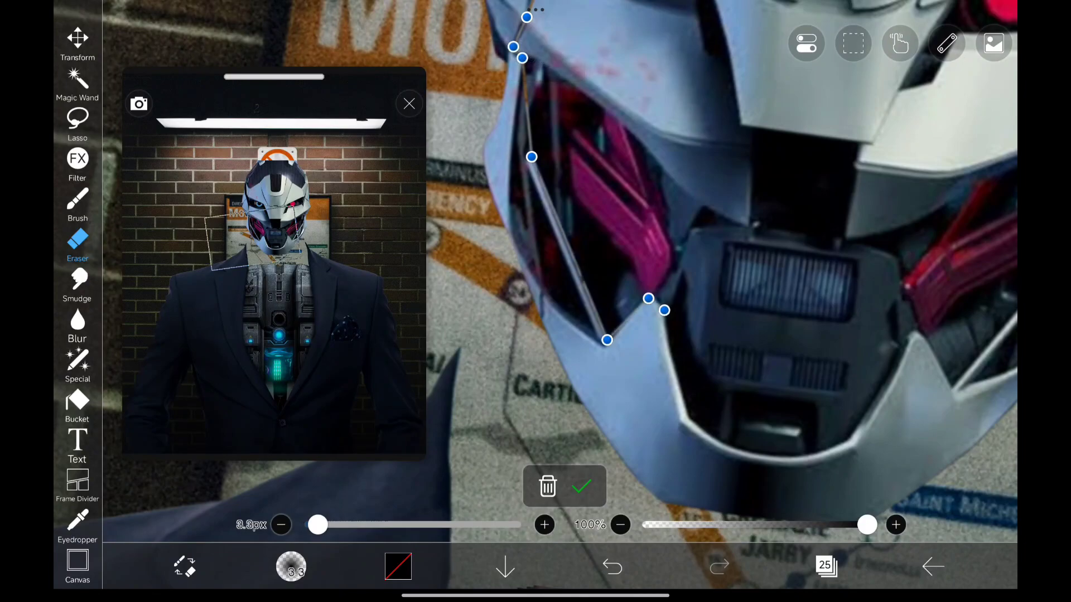
{"action": "left_click_drag", "start_coordinate": [606, 340], "coordinate": [606, 343]}
{"action": "scroll", "coordinate": [686, 268], "scroll_direction": "down", "scroll_amount": 5}
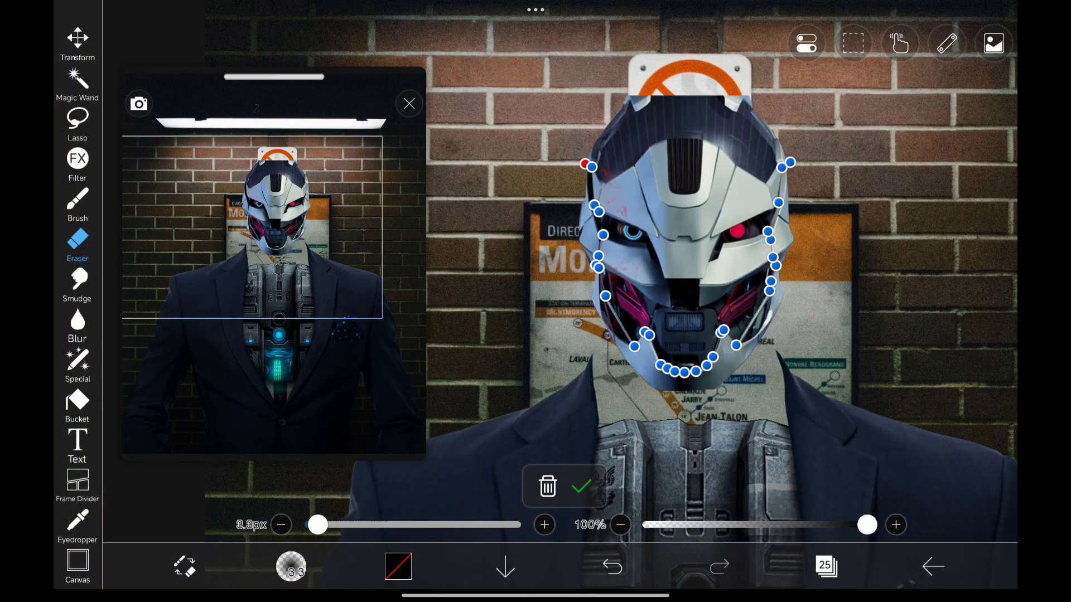
{"action": "left_click", "coordinate": [899, 43]}
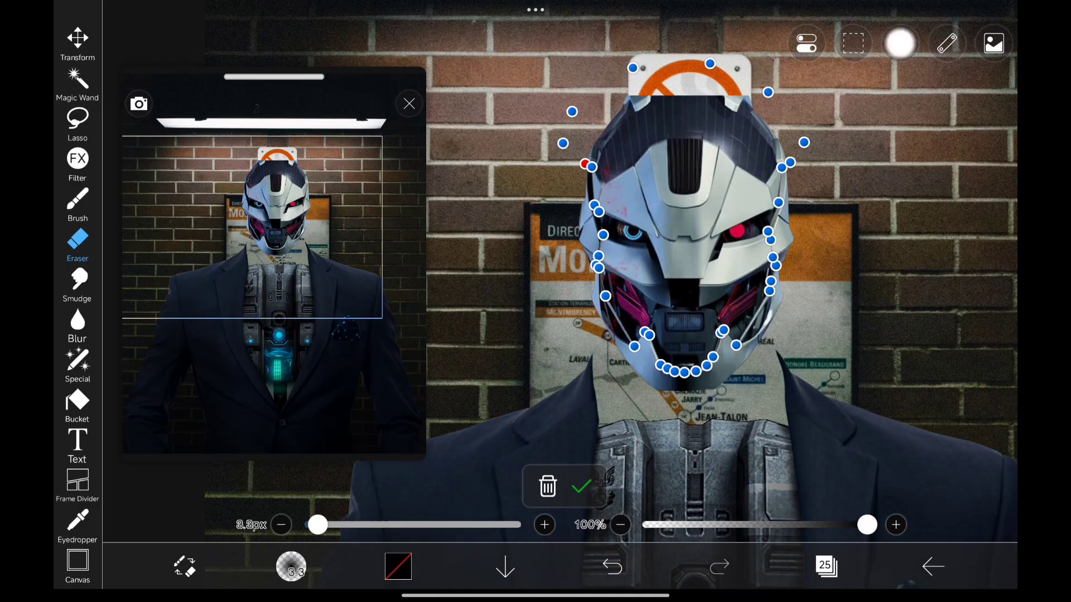
{"action": "left_click", "coordinate": [612, 566]}
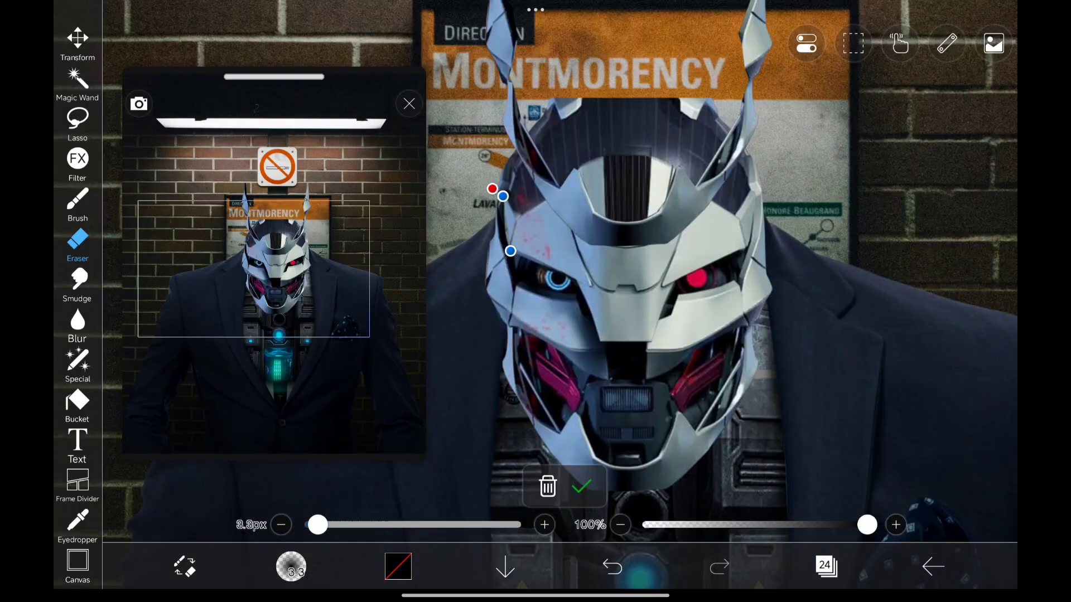
Step: Outline the whole faceplate past the red eye and erase everything inside
{"action": "left_click", "coordinate": [574, 279]}
{"action": "left_click", "coordinate": [602, 342]}
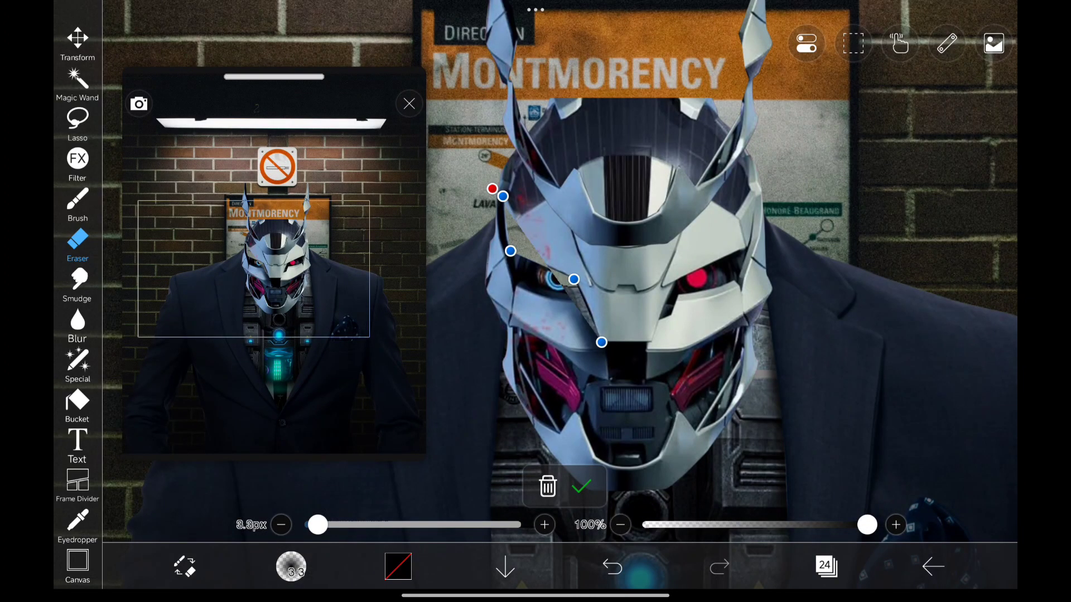
{"action": "left_click", "coordinate": [652, 341]}
{"action": "left_click", "coordinate": [676, 281]}
{"action": "left_click", "coordinate": [746, 249]}
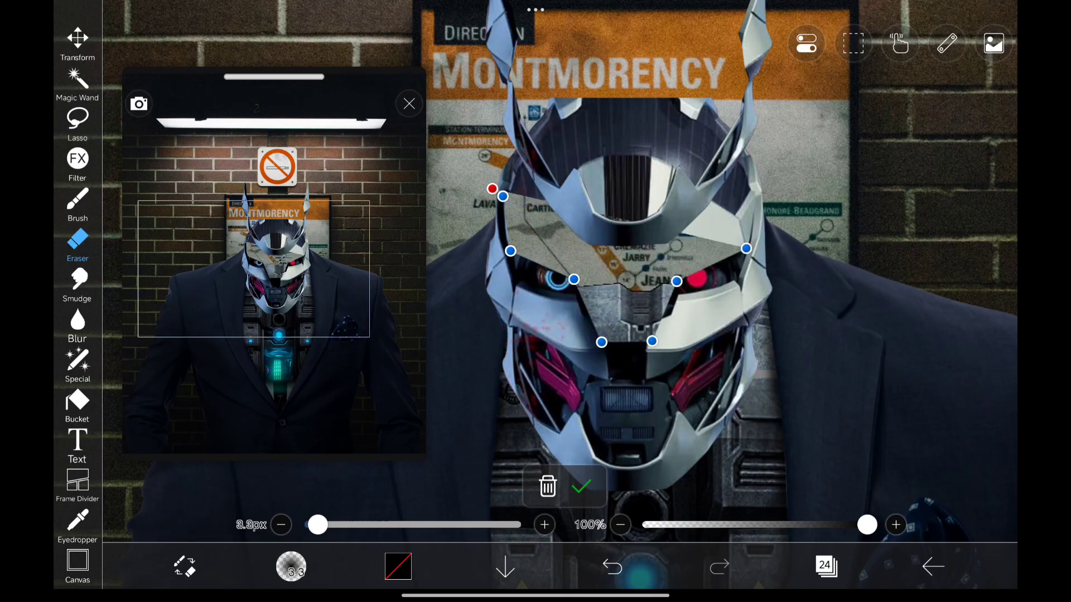
{"action": "left_click", "coordinate": [763, 191]}
{"action": "scroll", "coordinate": [686, 302], "scroll_direction": "down", "scroll_amount": 2}
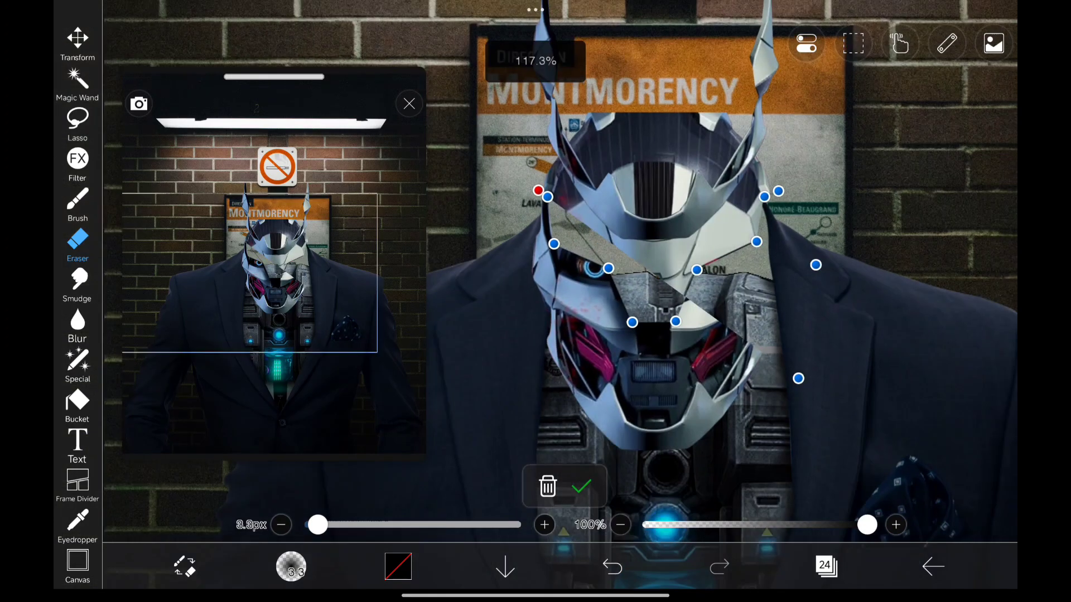
{"action": "left_click", "coordinate": [811, 251]}
{"action": "left_click", "coordinate": [796, 344]}
{"action": "left_click", "coordinate": [583, 189]}
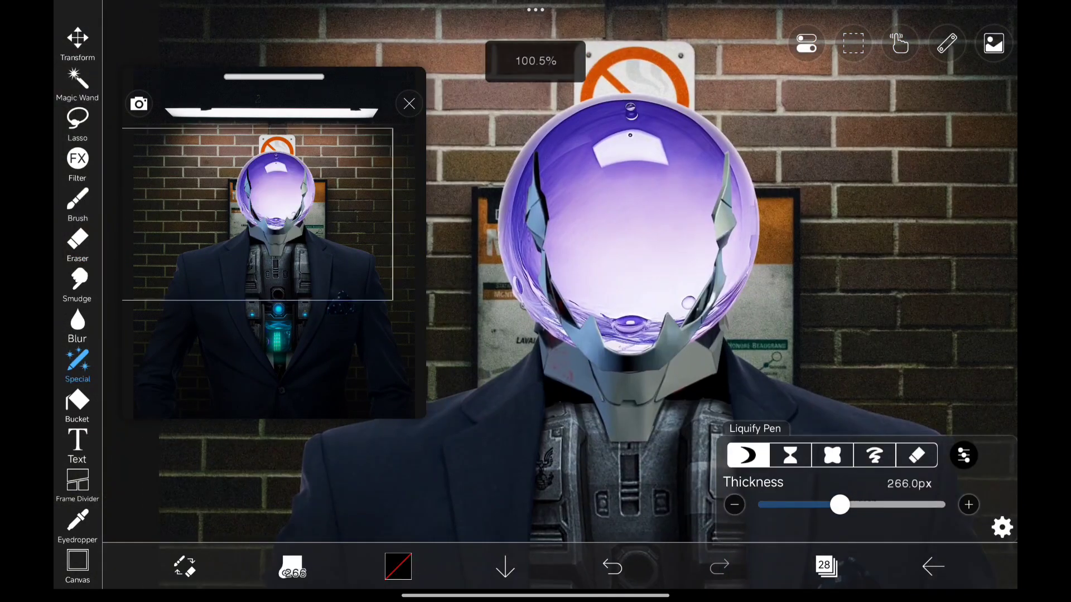
Step: With a thick Liquify Pen, push the purple sphere's left and right sides inward
{"action": "left_click_drag", "start_coordinate": [842, 505], "coordinate": [858, 505]}
{"action": "mouse_move", "coordinate": [544, 318]}
{"action": "left_mouse_down"}
{"action": "mouse_move", "coordinate": [524, 214]}
{"action": "mouse_move", "coordinate": [539, 151]}
{"action": "left_mouse_up"}
{"action": "mouse_move", "coordinate": [509, 210]}
{"action": "left_mouse_down"}
{"action": "mouse_move", "coordinate": [531, 218]}
{"action": "mouse_move", "coordinate": [536, 268]}
{"action": "mouse_move", "coordinate": [556, 293]}
{"action": "mouse_move", "coordinate": [527, 277]}
{"action": "mouse_move", "coordinate": [530, 160]}
{"action": "left_mouse_up"}
{"action": "scroll", "coordinate": [535, 250], "scroll_direction": "up", "scroll_amount": 2}
{"action": "mouse_move", "coordinate": [720, 252]}
{"action": "left_mouse_down"}
{"action": "mouse_move", "coordinate": [694, 276]}
{"action": "mouse_move", "coordinate": [644, 227]}
{"action": "mouse_move", "coordinate": [698, 227]}
{"action": "mouse_move", "coordinate": [711, 210]}
{"action": "left_mouse_up"}
{"action": "left_click_drag", "start_coordinate": [720, 276], "coordinate": [711, 167]}
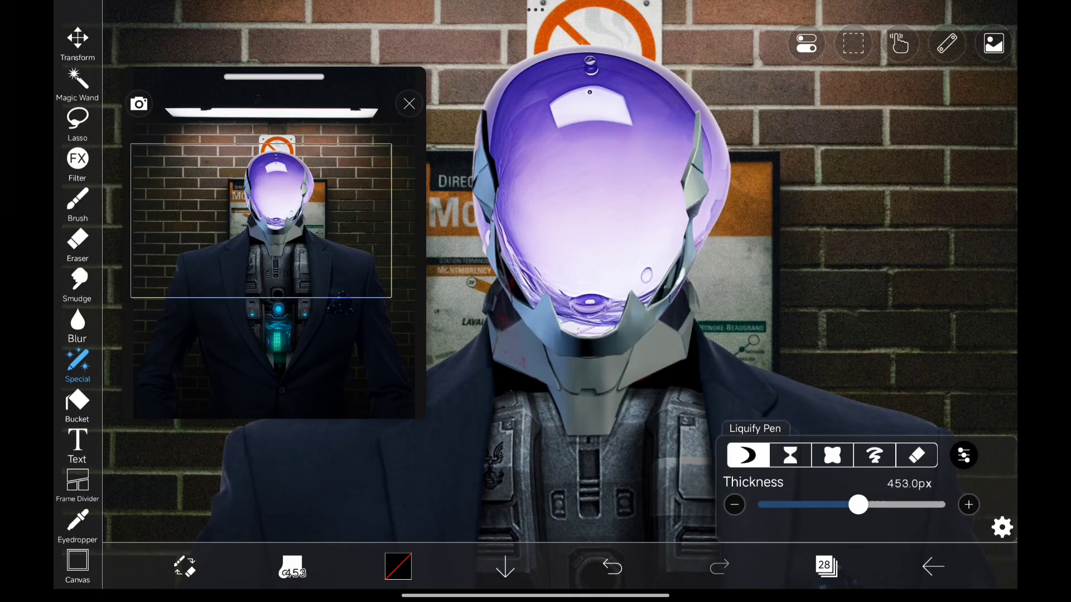
{"action": "left_click_drag", "start_coordinate": [711, 252], "coordinate": [707, 117]}
{"action": "mouse_move", "coordinate": [709, 218]}
{"action": "left_mouse_down"}
{"action": "mouse_move", "coordinate": [707, 97]}
{"action": "mouse_move", "coordinate": [711, 109]}
{"action": "left_mouse_up"}
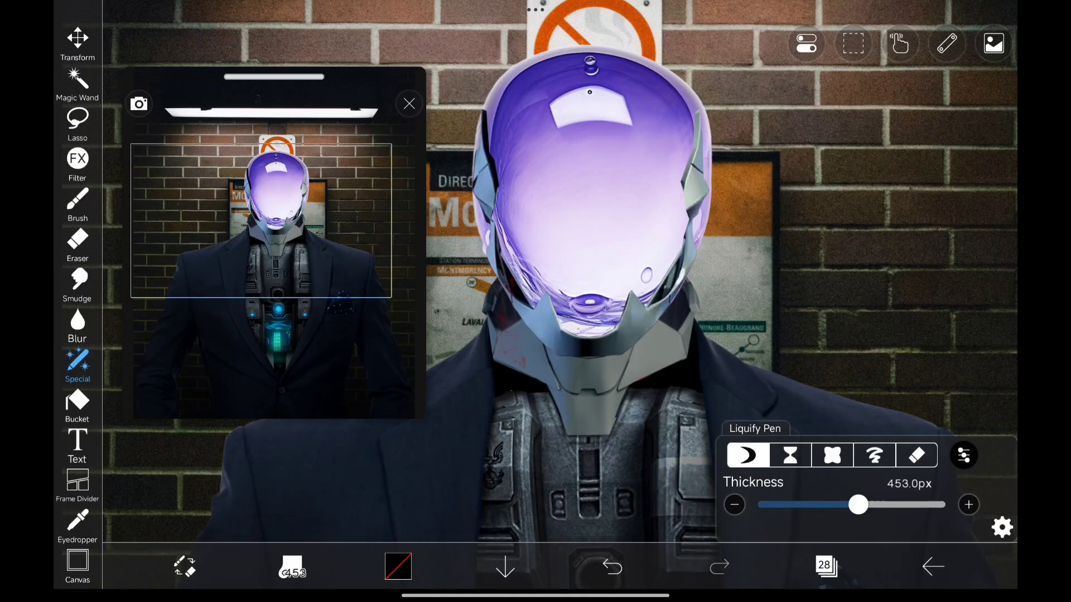
{"action": "left_click_drag", "start_coordinate": [710, 214], "coordinate": [707, 100]}
{"action": "left_click_drag", "start_coordinate": [707, 179], "coordinate": [705, 76]}
{"action": "left_click_drag", "start_coordinate": [710, 244], "coordinate": [706, 151]}
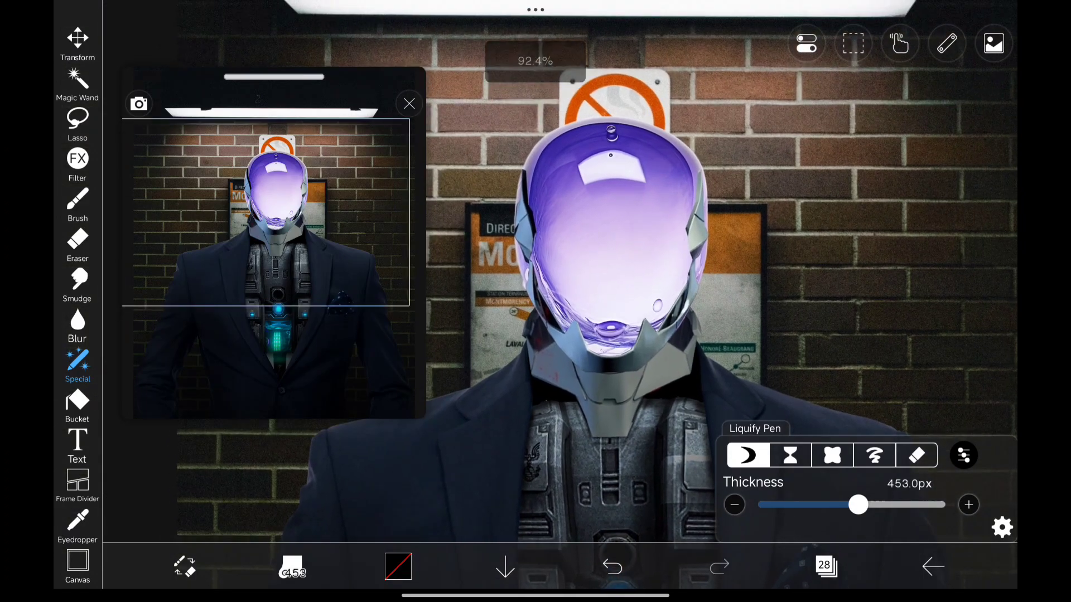
Step: Set the sphere layer's blending mode to Hard Light
{"action": "left_click", "coordinate": [77, 201]}
{"action": "left_click", "coordinate": [824, 566]}
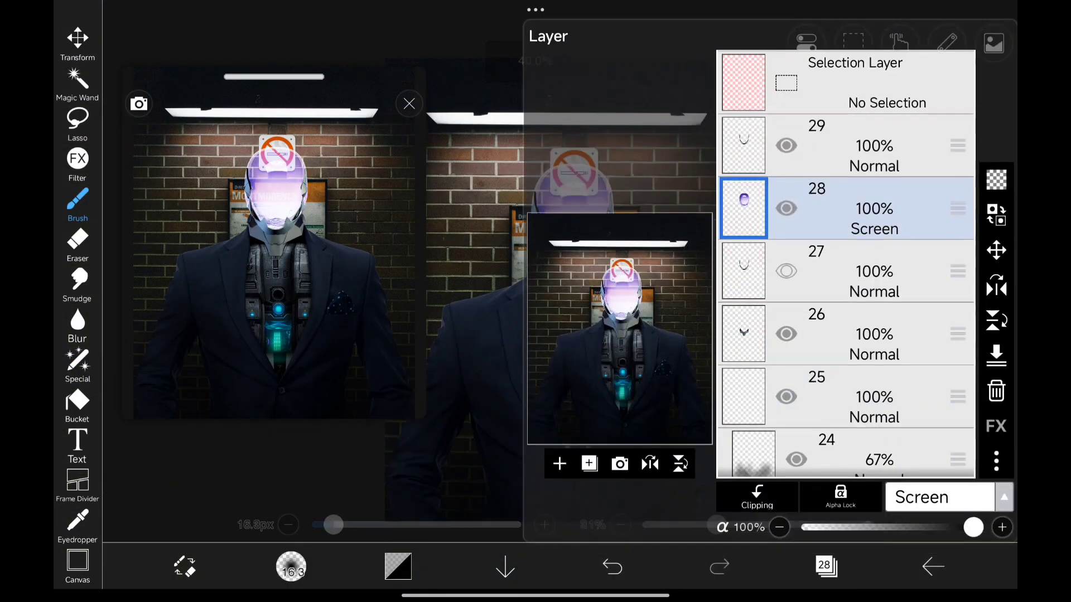
{"action": "left_click", "coordinate": [938, 497]}
{"action": "left_click", "coordinate": [896, 295]}
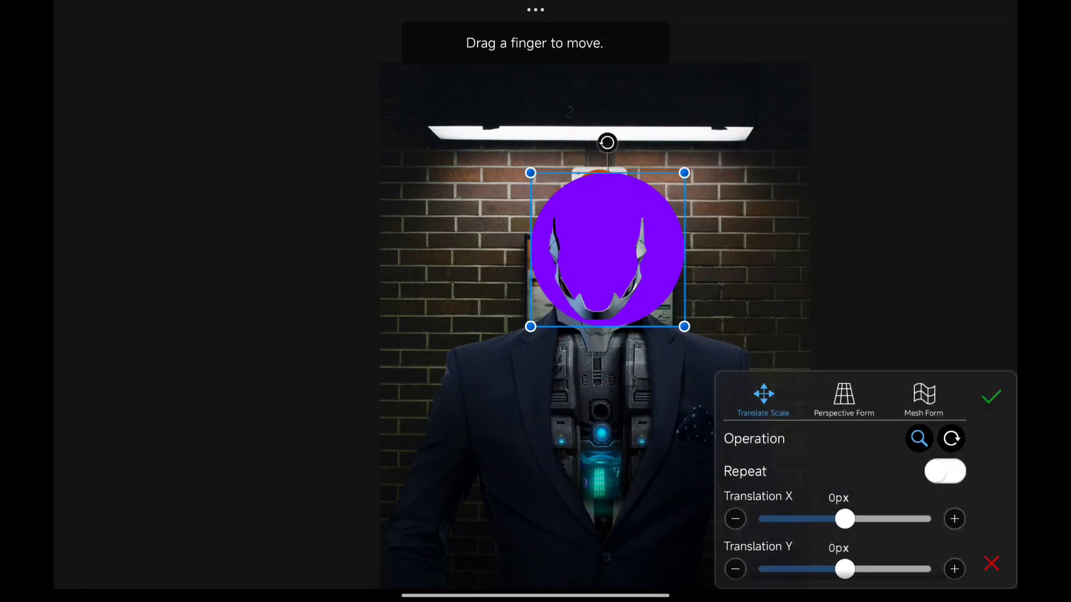
Step: Warp the purple circle into a helmet-shaped visor with a 2x2 Mesh Form grid
{"action": "left_click", "coordinate": [924, 399]}
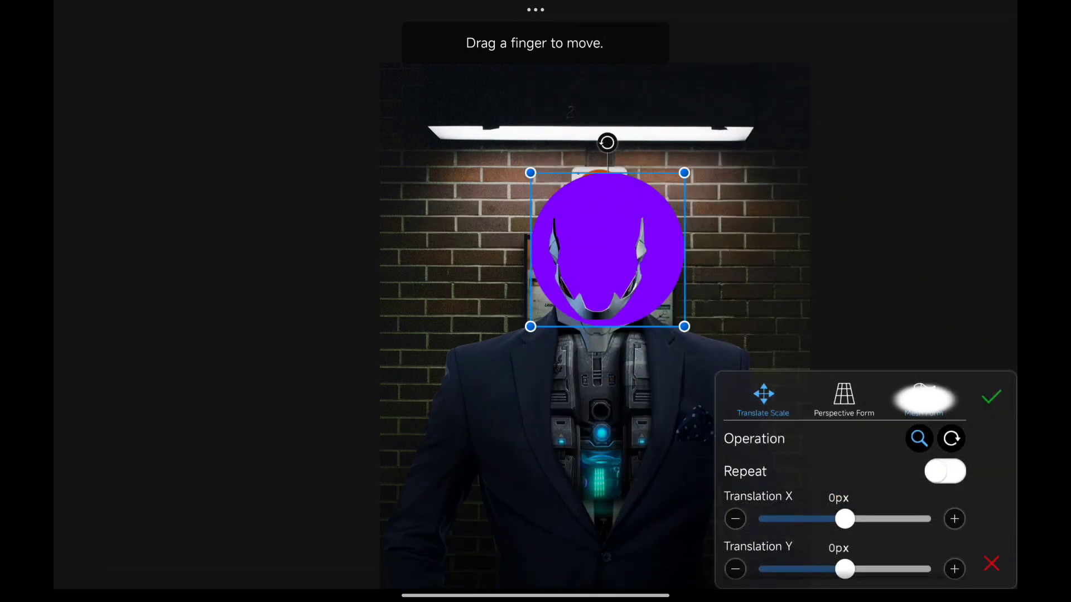
{"action": "left_click", "coordinate": [735, 504]}
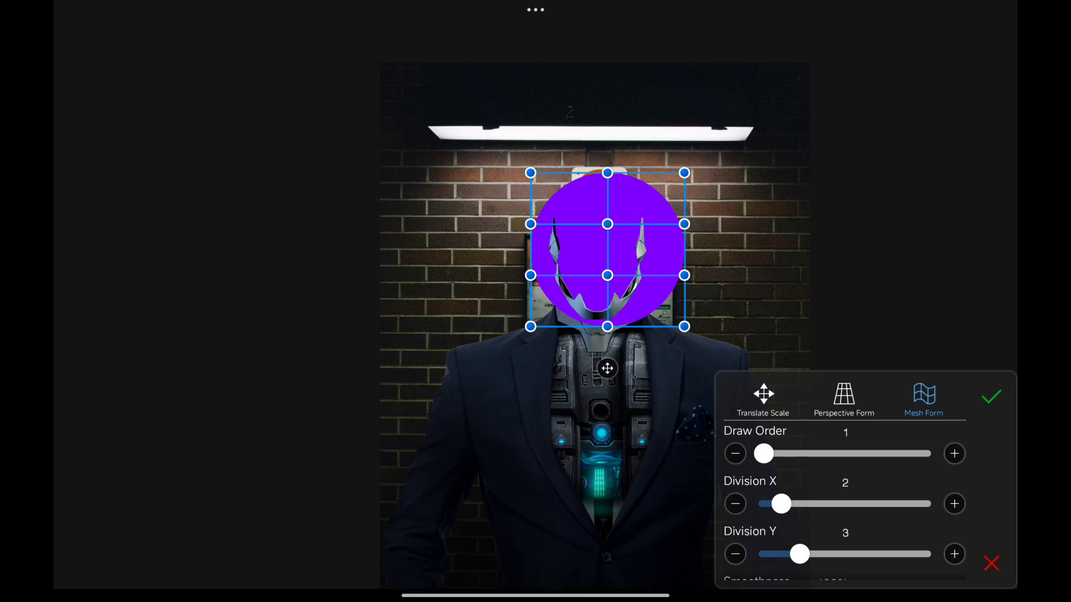
{"action": "left_click", "coordinate": [734, 554]}
{"action": "scroll", "coordinate": [593, 319], "scroll_direction": "up", "scroll_amount": 3}
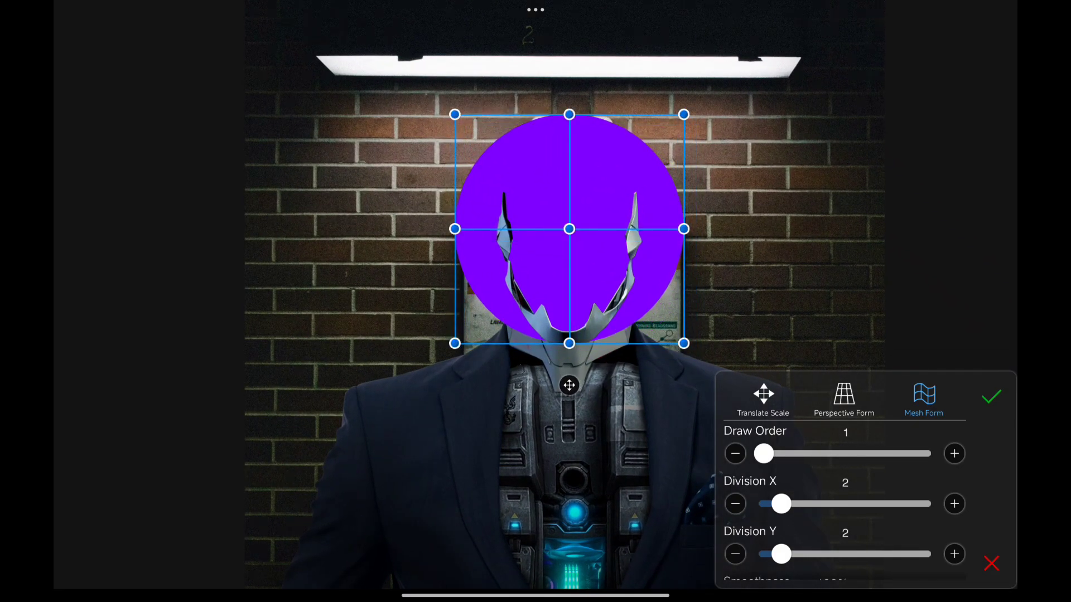
{"action": "left_click_drag", "start_coordinate": [678, 228], "coordinate": [647, 234]}
{"action": "left_click_drag", "start_coordinate": [684, 343], "coordinate": [649, 324]}
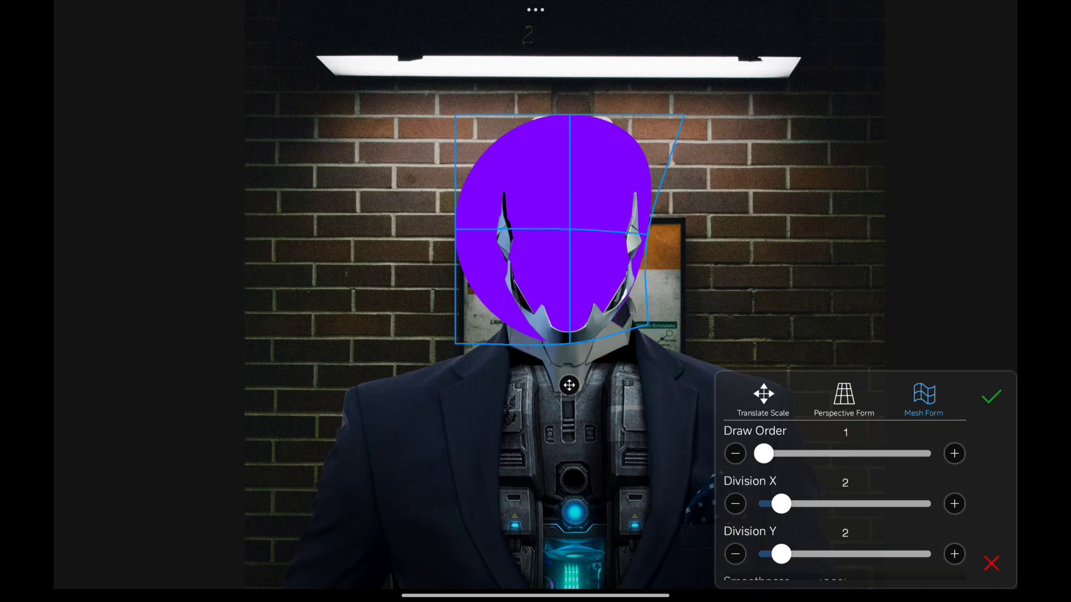
{"action": "left_click_drag", "start_coordinate": [454, 343], "coordinate": [502, 320]}
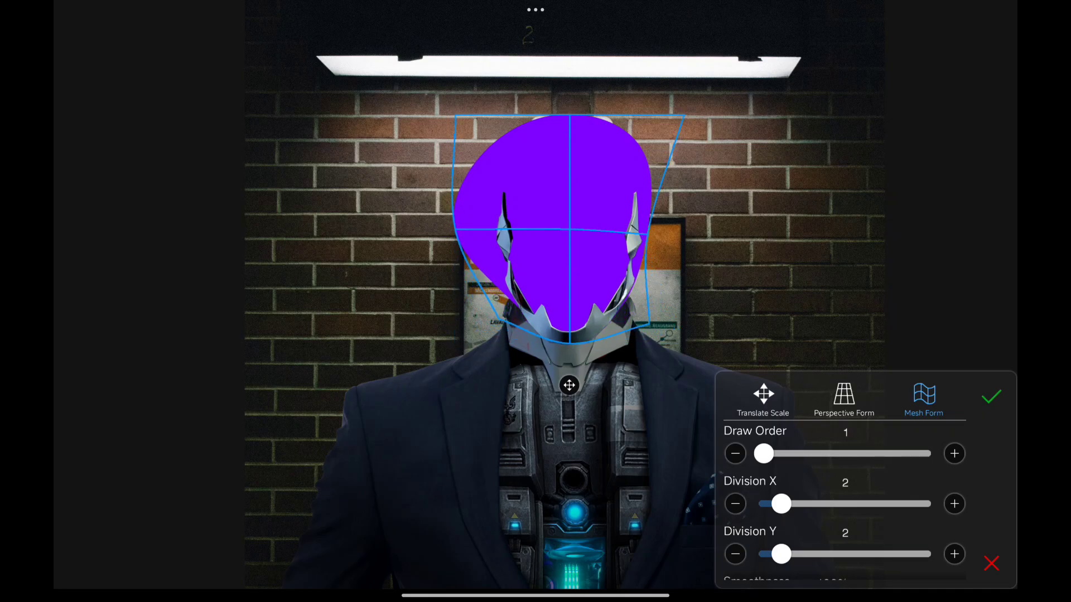
{"action": "left_click_drag", "start_coordinate": [454, 229], "coordinate": [501, 224]}
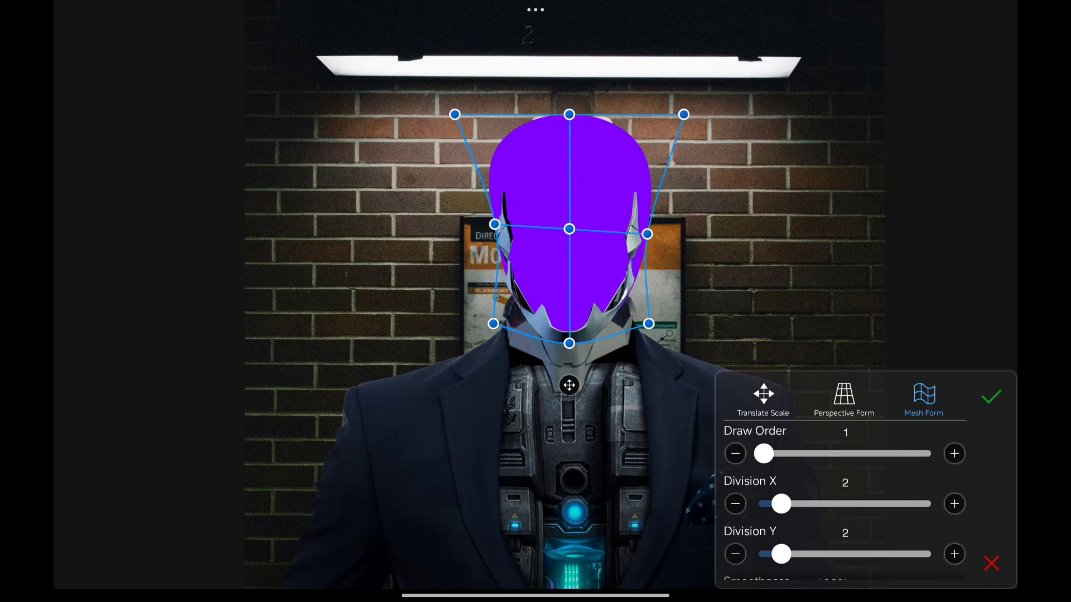
{"action": "left_click_drag", "start_coordinate": [456, 116], "coordinate": [510, 117]}
{"action": "left_click_drag", "start_coordinate": [684, 115], "coordinate": [644, 122]}
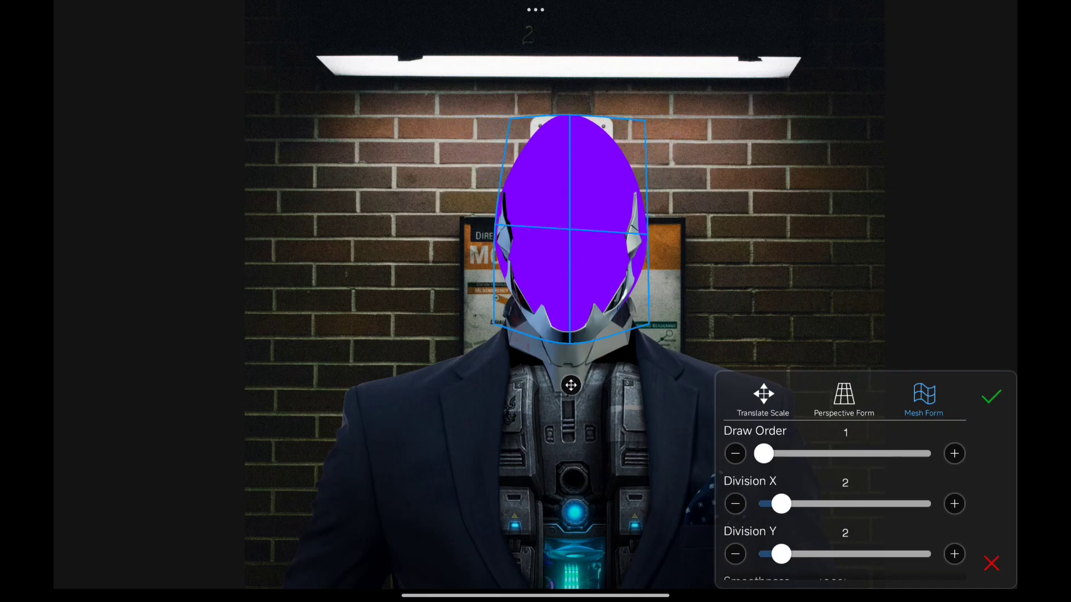
{"action": "left_click_drag", "start_coordinate": [570, 124], "coordinate": [569, 147]}
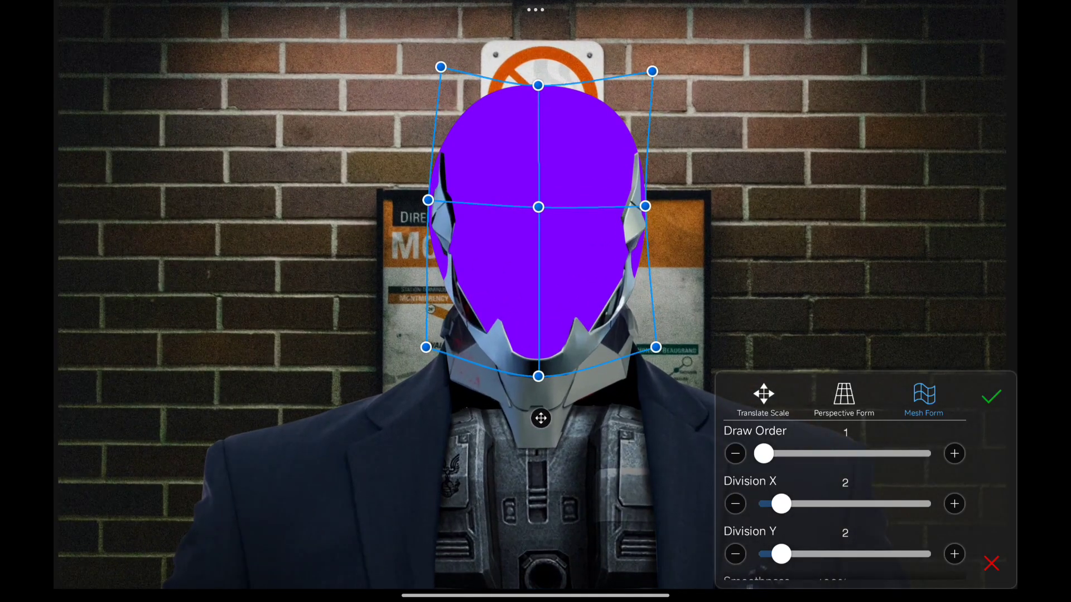
{"action": "left_click", "coordinate": [990, 396]}
Step: Lighten the face area and shift the glass helmet's hue toward blue with slightly more saturation
{"action": "mouse_move", "coordinate": [620, 248]}
{"action": "left_mouse_down"}
{"action": "mouse_move", "coordinate": [608, 234]}
{"action": "mouse_move", "coordinate": [619, 235]}
{"action": "left_mouse_up"}
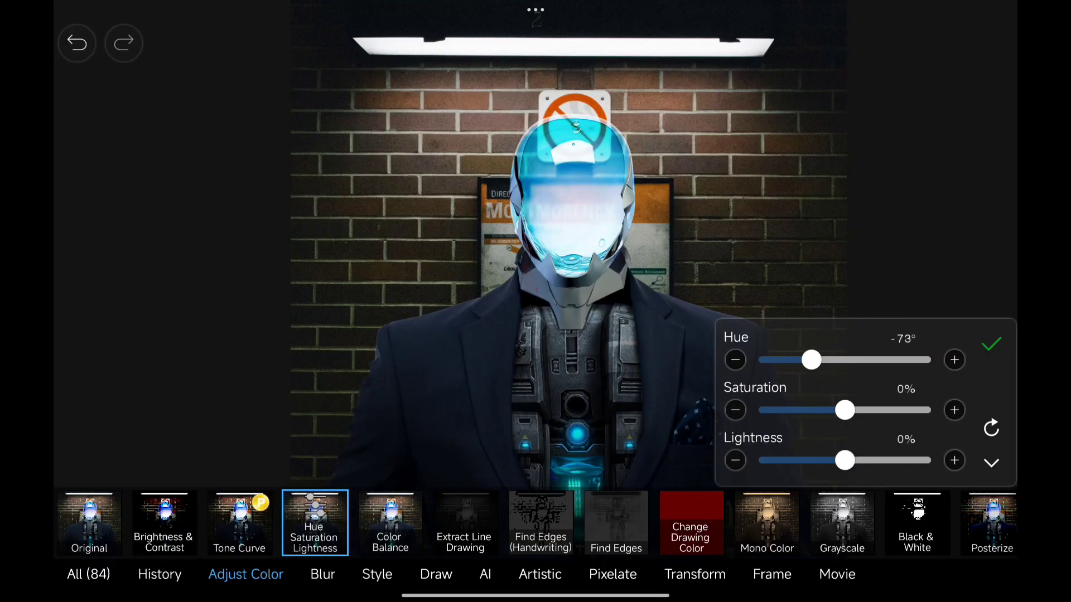
{"action": "left_click_drag", "start_coordinate": [808, 360], "coordinate": [819, 360]}
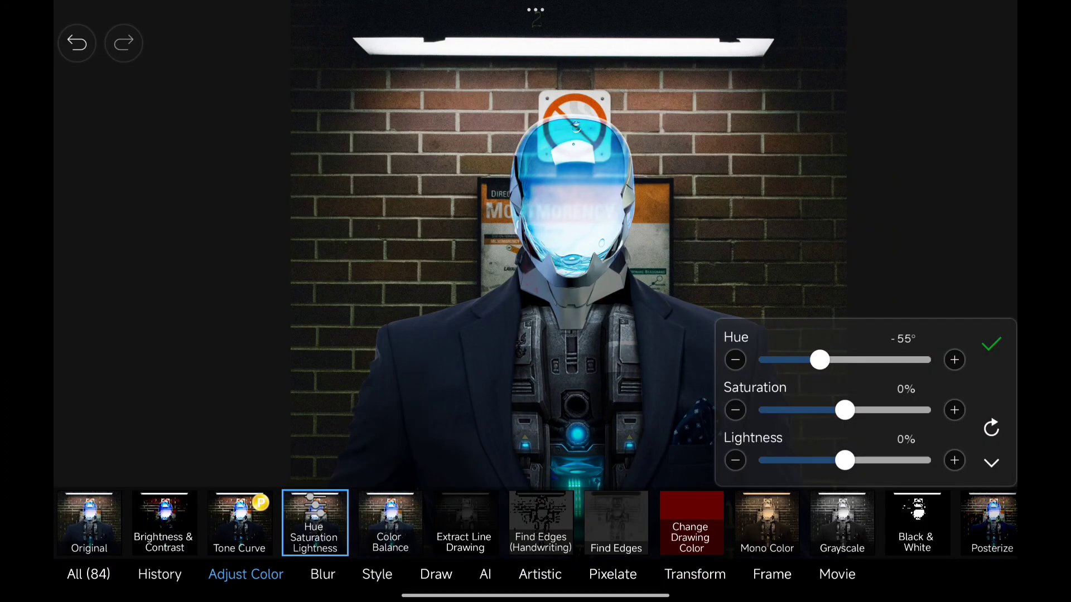
{"action": "left_click_drag", "start_coordinate": [845, 409], "coordinate": [854, 409]}
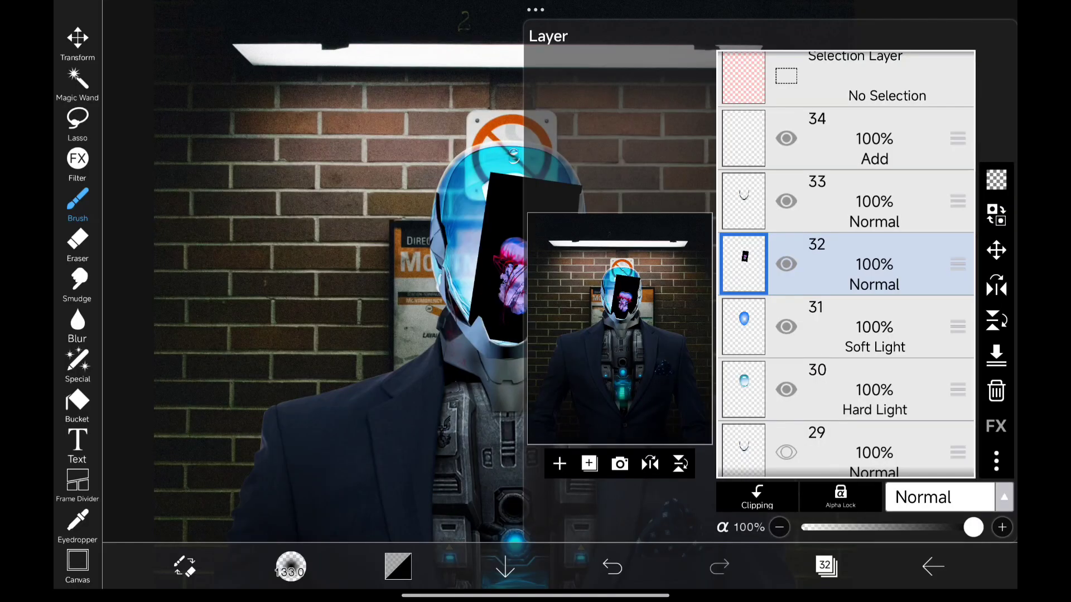
Step: Set jellyfish layer 32 to Screen blending after briefly trying Add
{"action": "left_click", "coordinate": [944, 497]}
{"action": "left_click", "coordinate": [877, 323]}
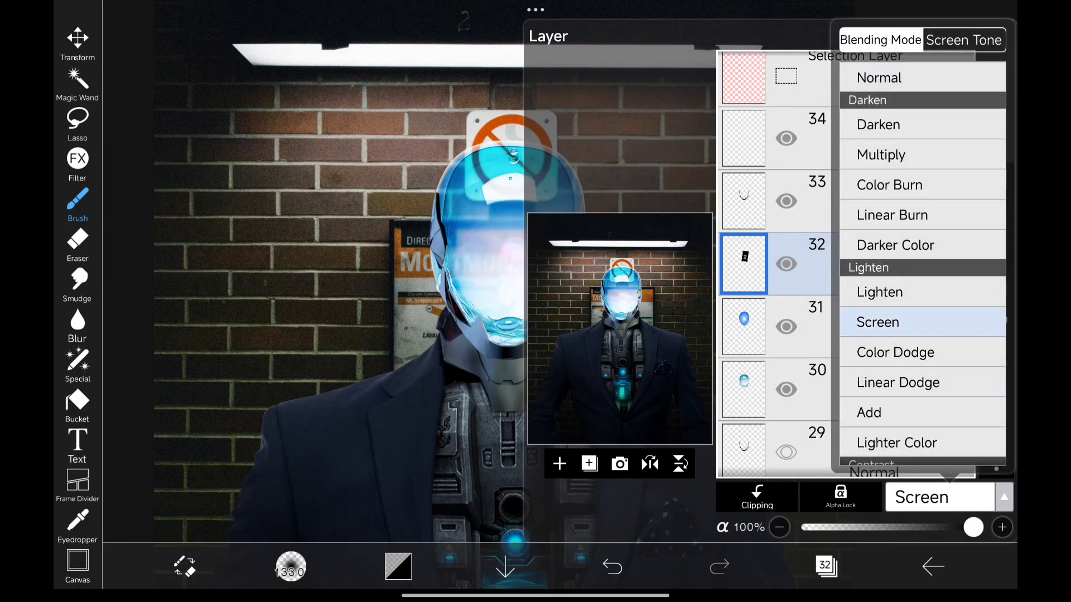
{"action": "scroll", "coordinate": [921, 292], "scroll_direction": "down", "scroll_amount": 2}
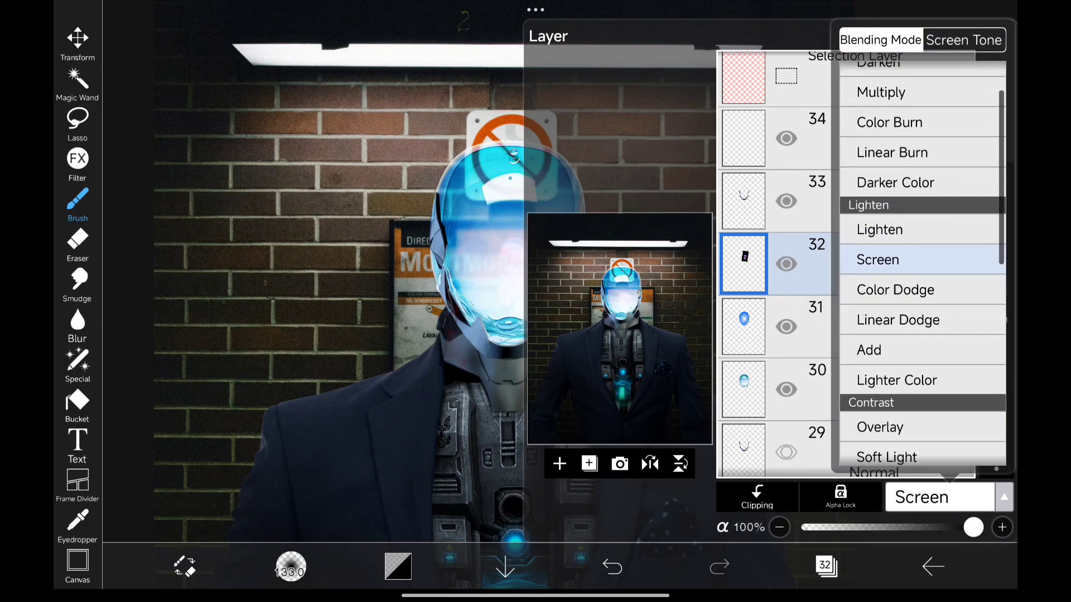
{"action": "left_click", "coordinate": [868, 351]}
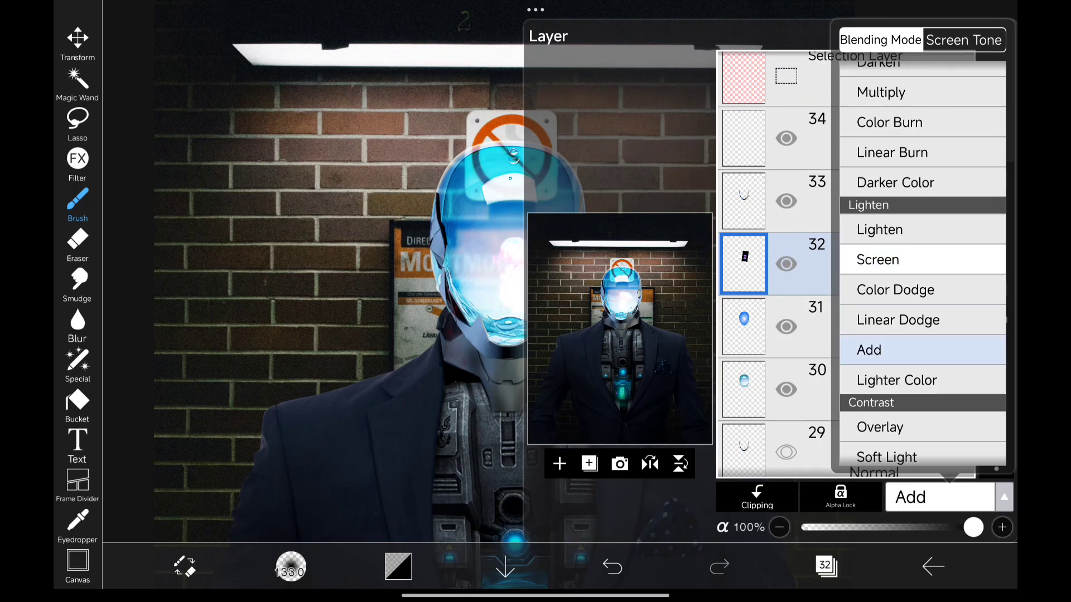
{"action": "left_click", "coordinate": [878, 259]}
{"action": "left_click", "coordinate": [335, 334]}
Step: Move layer 32 below layer 31 in the layer list
{"action": "left_click", "coordinate": [825, 567]}
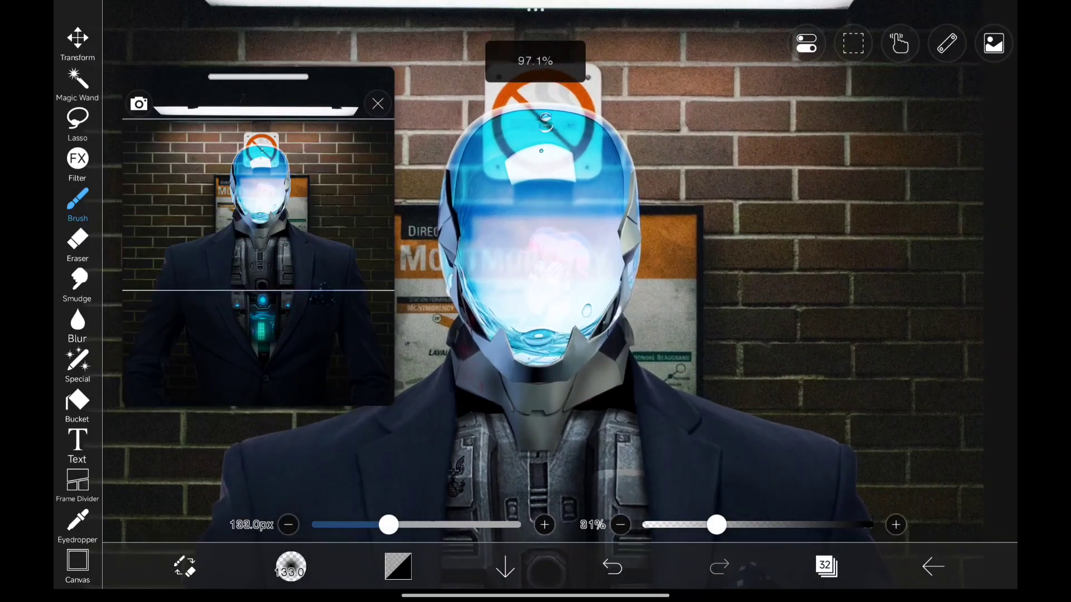
{"action": "left_click", "coordinate": [824, 566]}
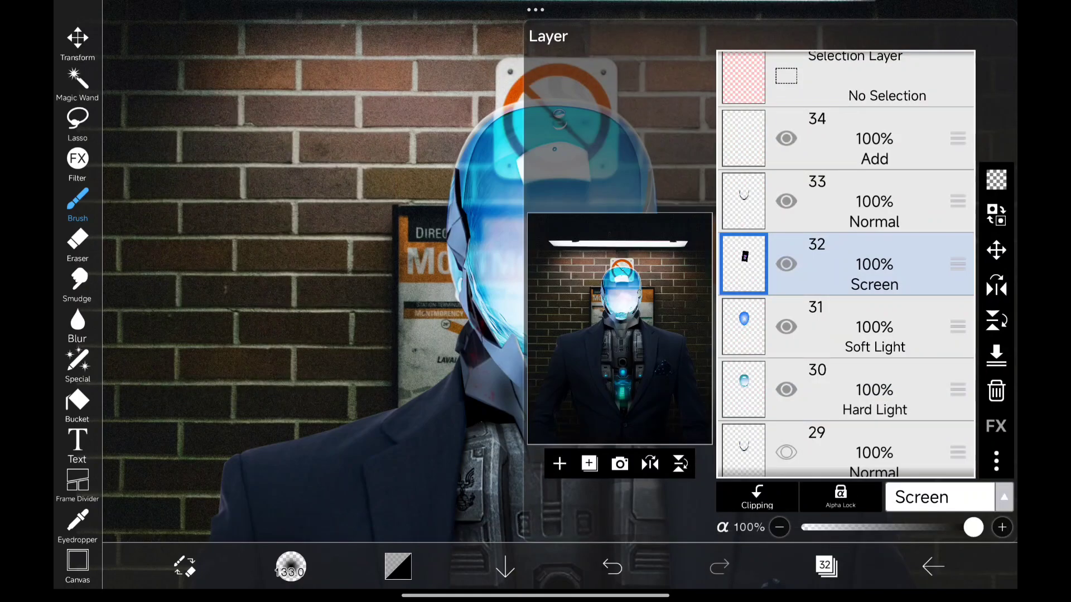
{"action": "mouse_move", "coordinate": [957, 263]}
{"action": "left_mouse_down"}
{"action": "mouse_move", "coordinate": [956, 312]}
{"action": "mouse_move", "coordinate": [957, 264]}
{"action": "left_mouse_up"}
Step: Bend the jellyfish's upper and middle parts with a 3x3 Mesh Form, then brighten the helmet edge
{"action": "left_click", "coordinate": [995, 250]}
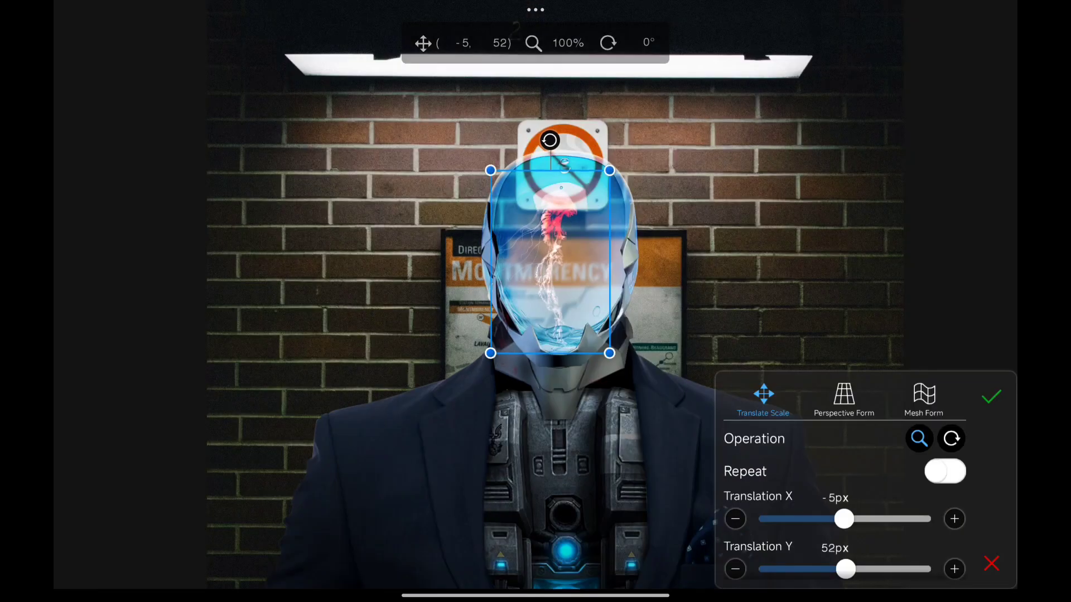
{"action": "left_click", "coordinate": [924, 400]}
{"action": "scroll", "coordinate": [536, 301], "scroll_direction": "up", "scroll_amount": 3}
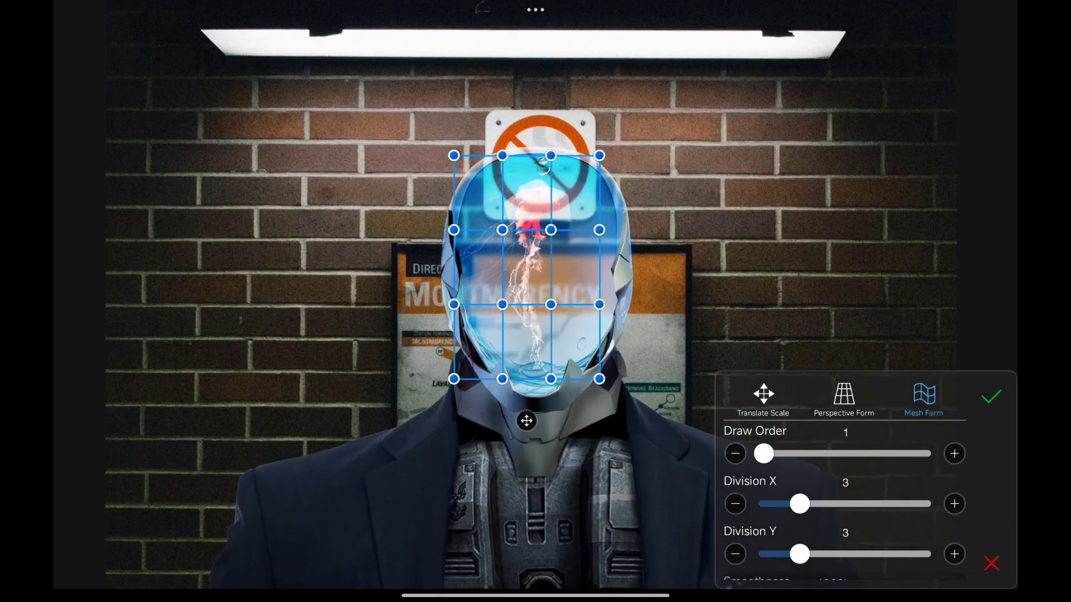
{"action": "left_click_drag", "start_coordinate": [534, 135], "coordinate": [544, 151]}
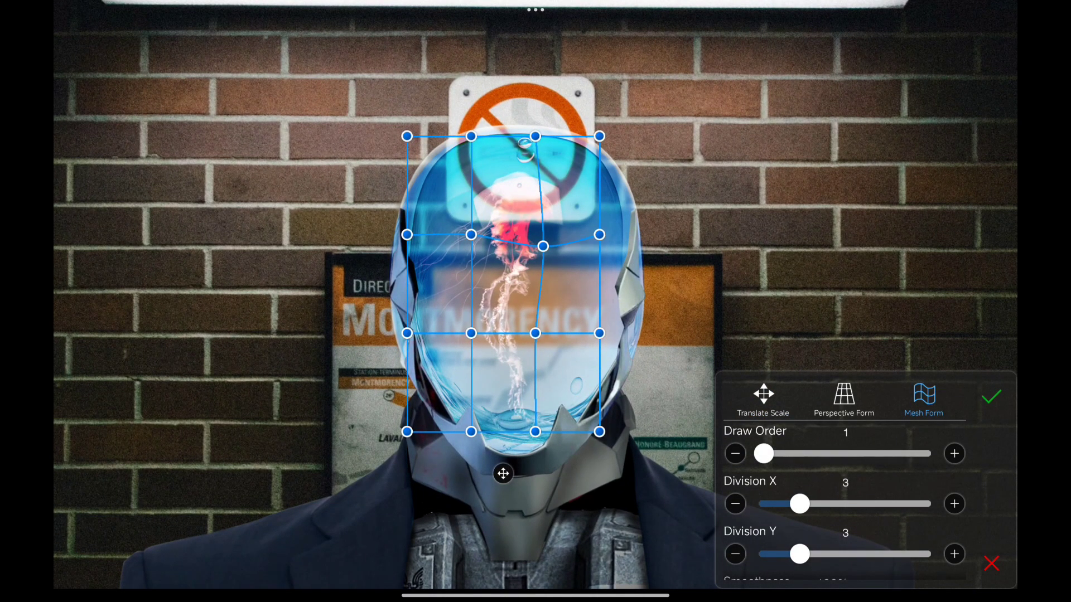
{"action": "left_click_drag", "start_coordinate": [535, 234], "coordinate": [542, 246]}
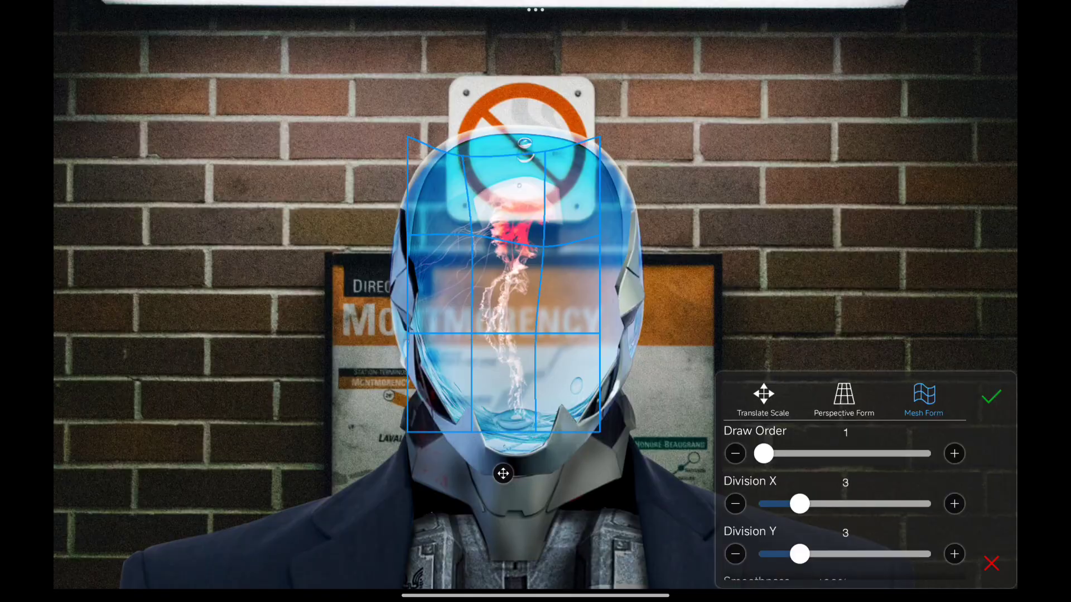
{"action": "left_click", "coordinate": [991, 397]}
{"action": "mouse_move", "coordinate": [673, 184]}
{"action": "left_mouse_down"}
{"action": "mouse_move", "coordinate": [670, 242]}
{"action": "mouse_move", "coordinate": [623, 301]}
{"action": "mouse_move", "coordinate": [586, 289]}
{"action": "mouse_move", "coordinate": [560, 168]}
{"action": "left_mouse_up"}
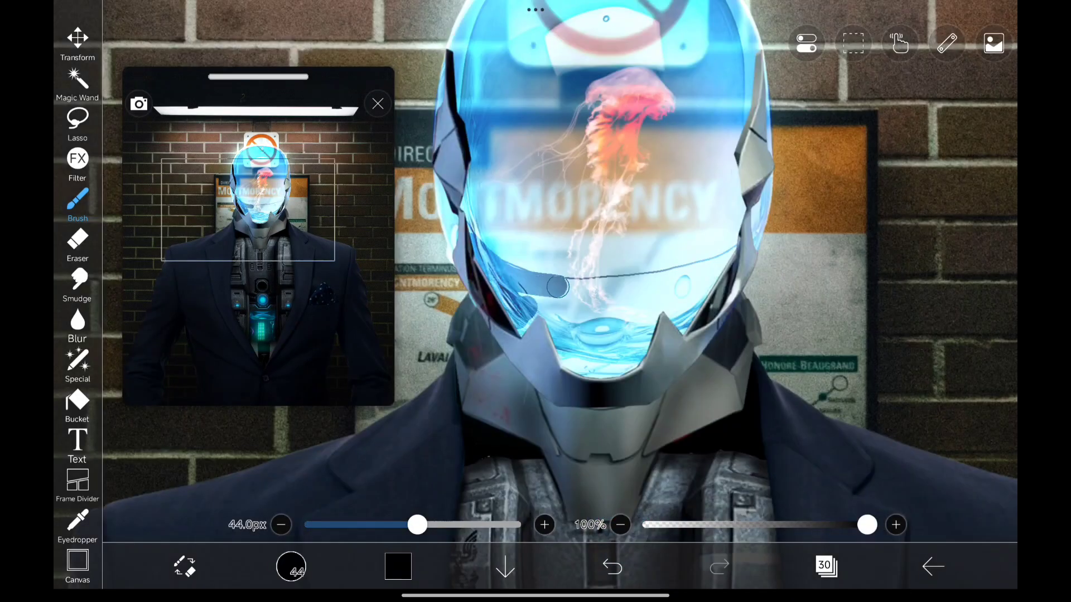
Step: Paint dark 44px black strokes across the visor and along its lower and upper edges
{"action": "mouse_move", "coordinate": [585, 288]}
{"action": "left_mouse_down"}
{"action": "mouse_move", "coordinate": [715, 267]}
{"action": "mouse_move", "coordinate": [639, 342]}
{"action": "mouse_move", "coordinate": [544, 322]}
{"action": "mouse_move", "coordinate": [658, 319]}
{"action": "left_mouse_up"}
{"action": "left_click_drag", "start_coordinate": [652, 355], "coordinate": [551, 356]}
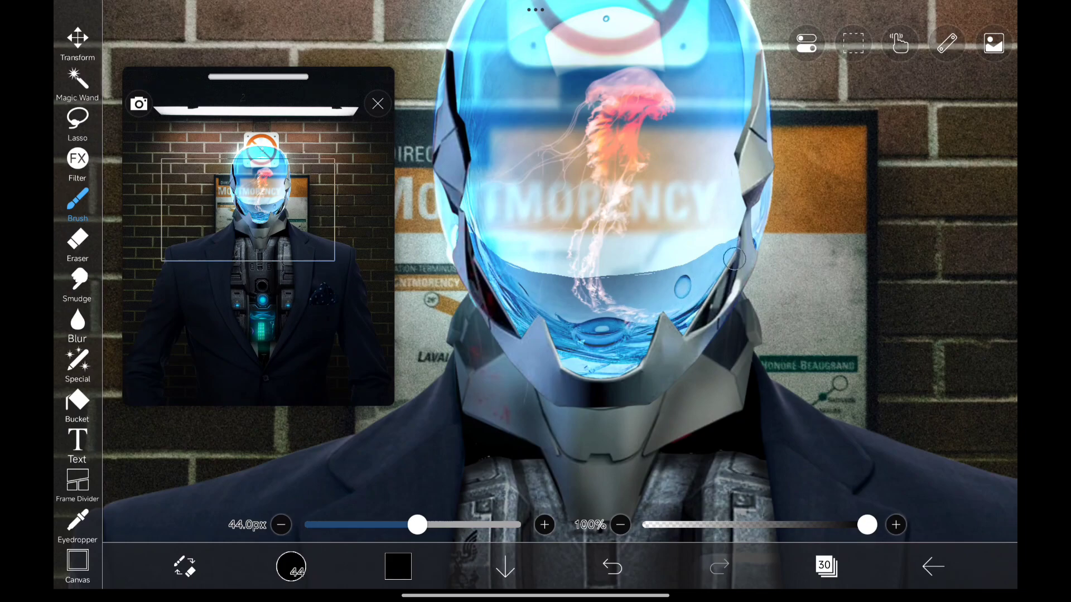
{"action": "left_click_drag", "start_coordinate": [608, 286], "coordinate": [469, 236]}
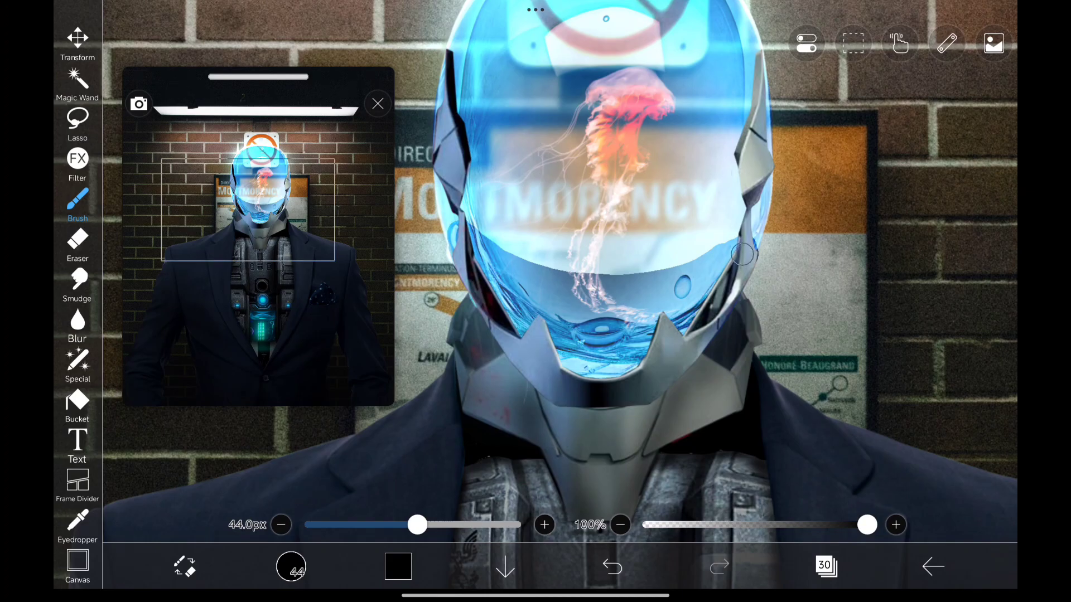
{"action": "scroll", "coordinate": [536, 301], "scroll_direction": "down", "scroll_amount": 5}
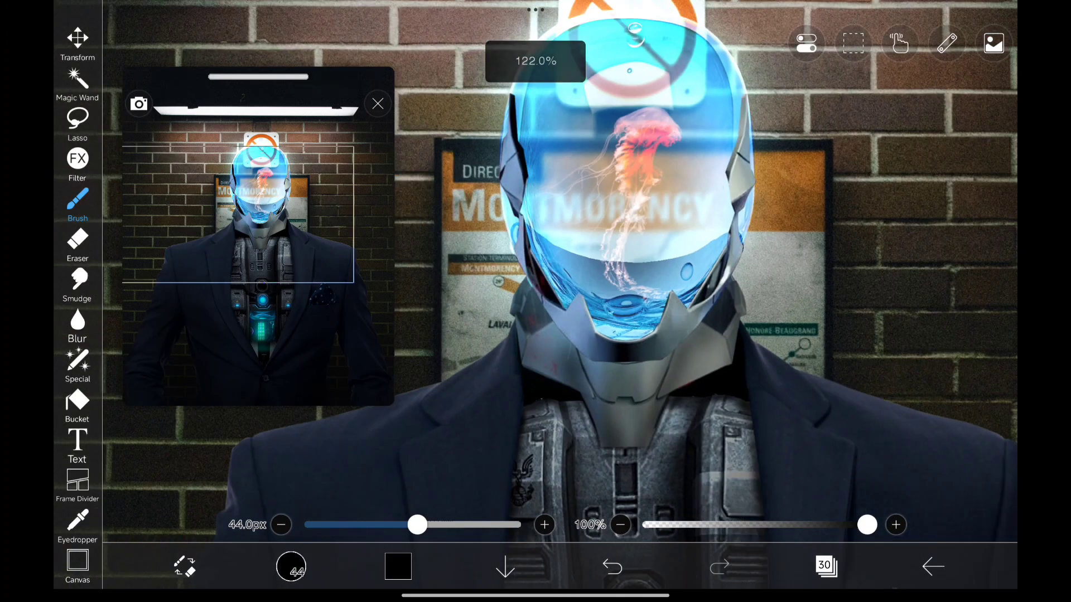
{"action": "scroll", "coordinate": [536, 302], "scroll_direction": "up", "scroll_amount": 2}
Step: Soft-erase part of the visor at 47% opacity, enlarging the eraser to about 212px
{"action": "left_click", "coordinate": [77, 243]}
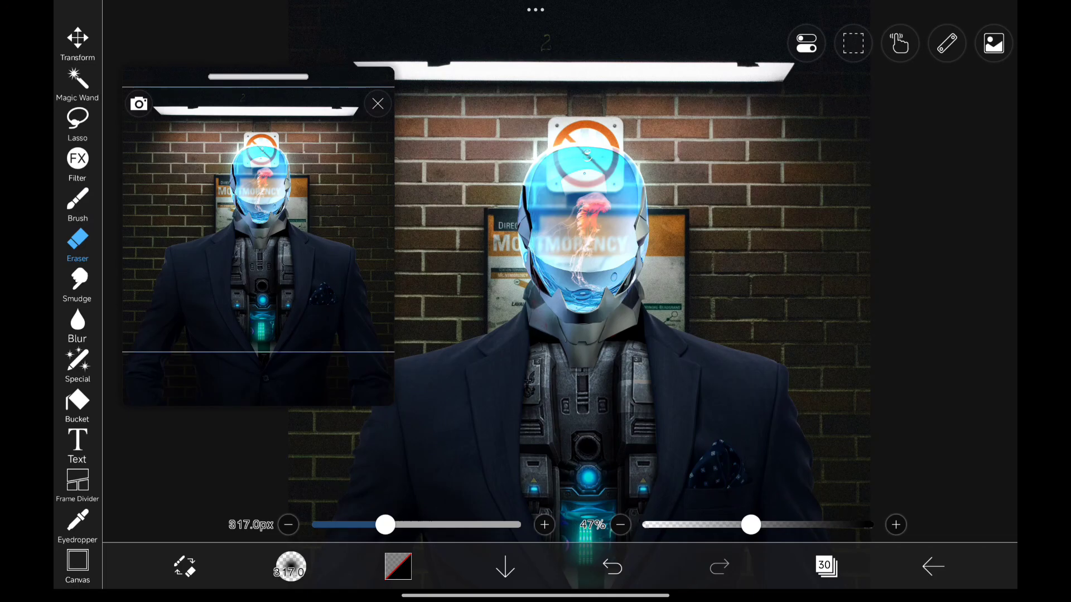
{"action": "left_click_drag", "start_coordinate": [382, 525], "coordinate": [348, 525]}
{"action": "scroll", "coordinate": [535, 301], "scroll_direction": "up", "scroll_amount": 3}
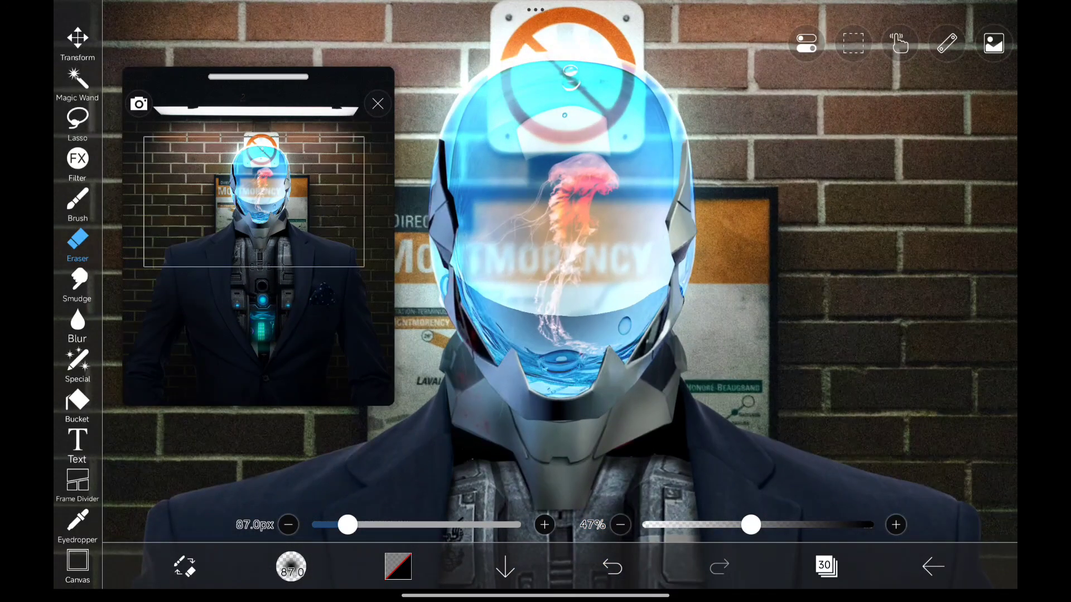
{"action": "mouse_move", "coordinate": [483, 288]}
{"action": "left_mouse_down"}
{"action": "mouse_move", "coordinate": [552, 287]}
{"action": "mouse_move", "coordinate": [621, 319]}
{"action": "left_mouse_up"}
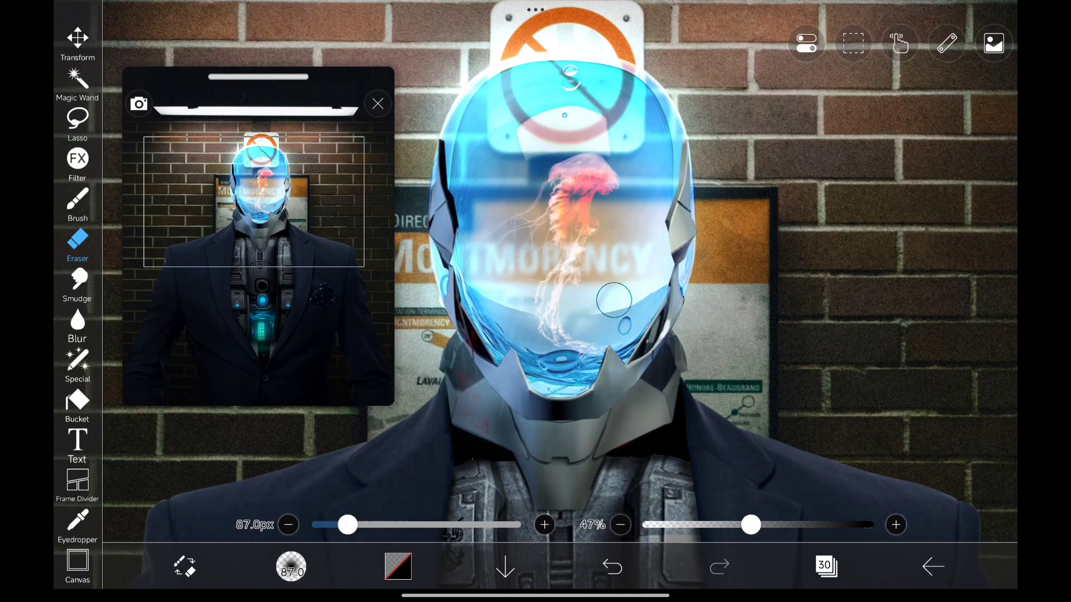
{"action": "left_click_drag", "start_coordinate": [347, 525], "coordinate": [371, 524]}
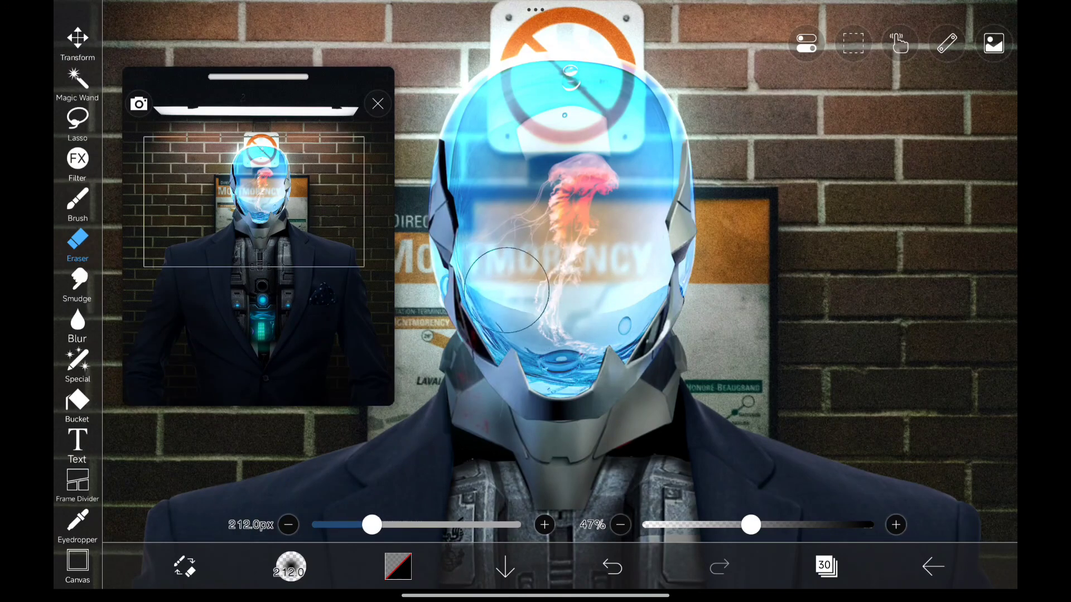
{"action": "left_click_drag", "start_coordinate": [501, 318], "coordinate": [669, 226]}
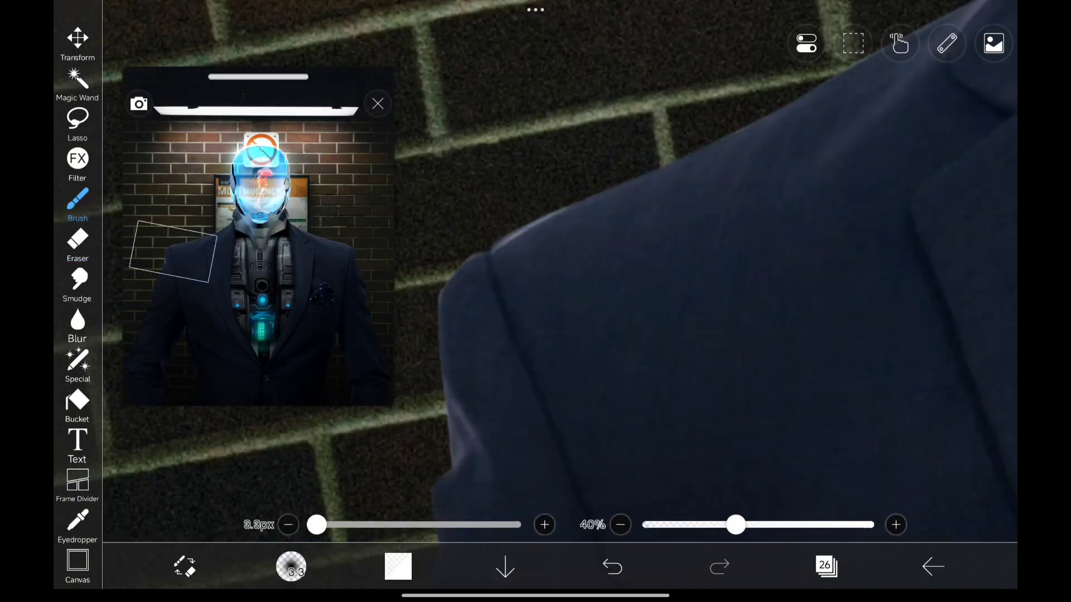
Step: Paint a thin 3.3px highlight along the shoulder edge, redoing an overshooting stroke and darkening part
{"action": "left_click_drag", "start_coordinate": [502, 243], "coordinate": [691, 158]}
{"action": "left_click", "coordinate": [613, 567]}
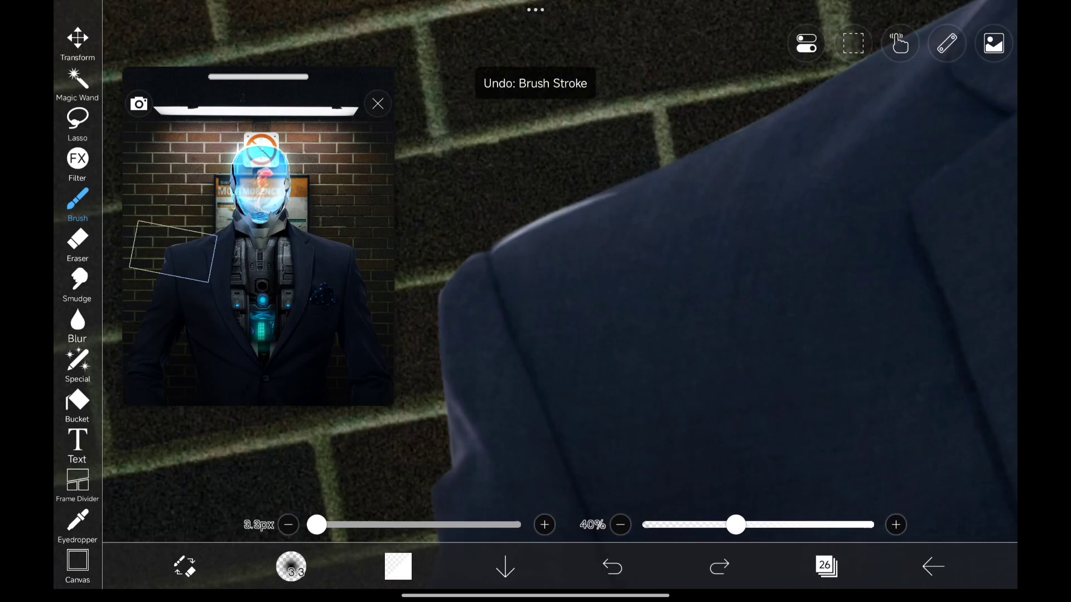
{"action": "mouse_move", "coordinate": [502, 239]}
{"action": "left_mouse_down"}
{"action": "mouse_move", "coordinate": [669, 172]}
{"action": "mouse_move", "coordinate": [790, 102]}
{"action": "left_mouse_up"}
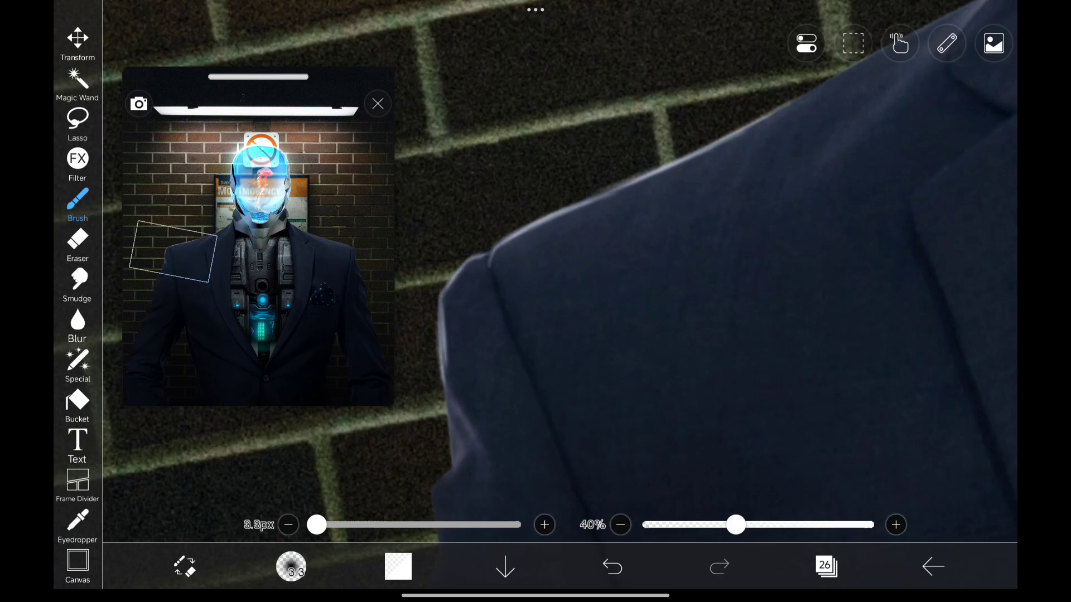
{"action": "scroll", "coordinate": [535, 301], "scroll_direction": "left", "scroll_amount": 2}
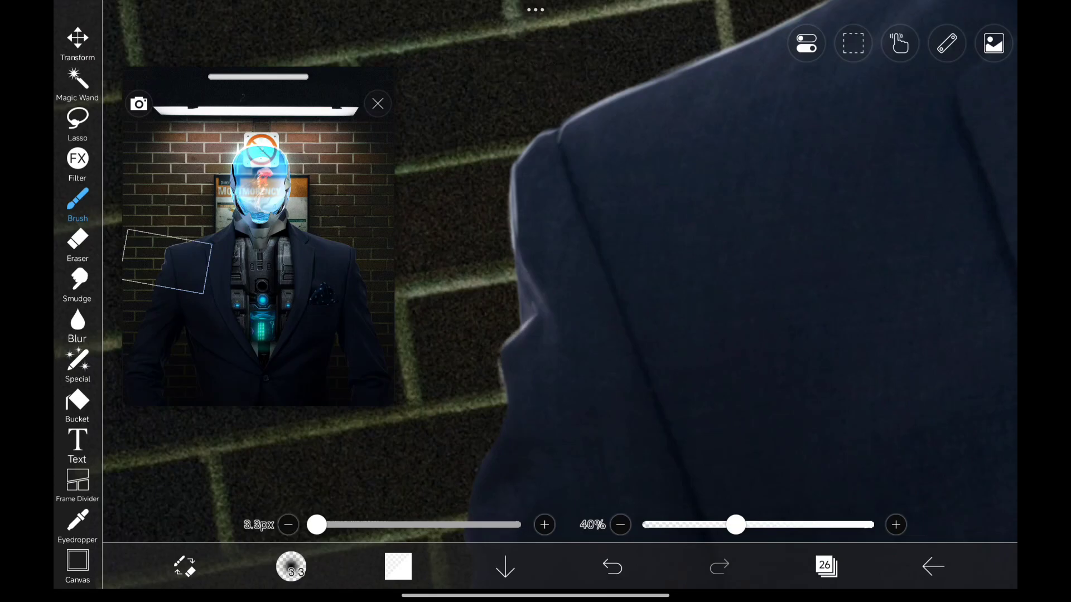
{"action": "left_click_drag", "start_coordinate": [537, 303], "coordinate": [501, 405]}
{"action": "scroll", "coordinate": [535, 301], "scroll_direction": "down", "scroll_amount": 1}
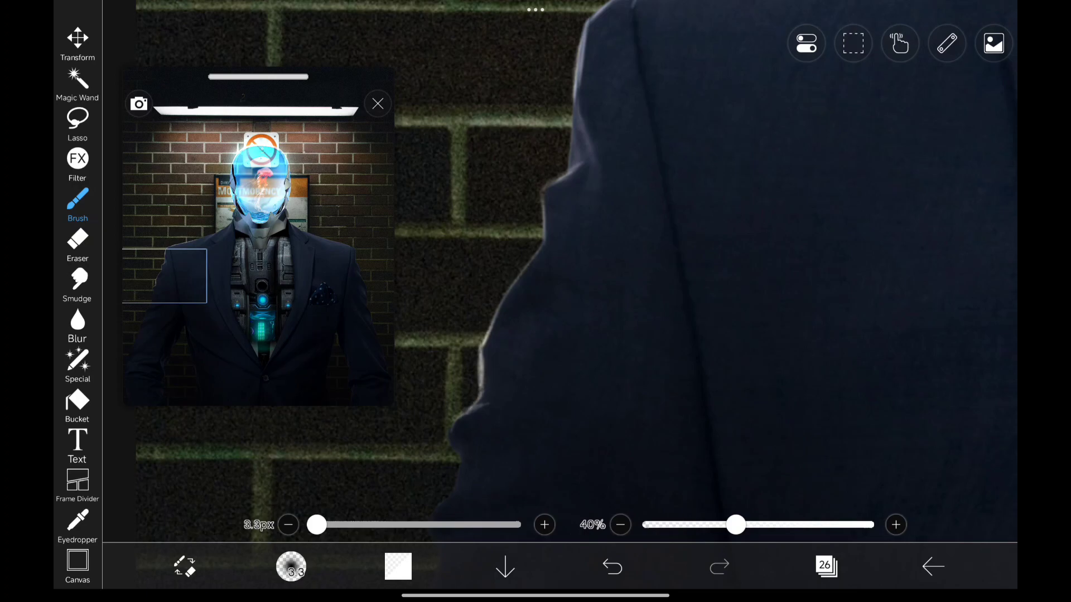
{"action": "scroll", "coordinate": [535, 301], "scroll_direction": "down", "scroll_amount": 3}
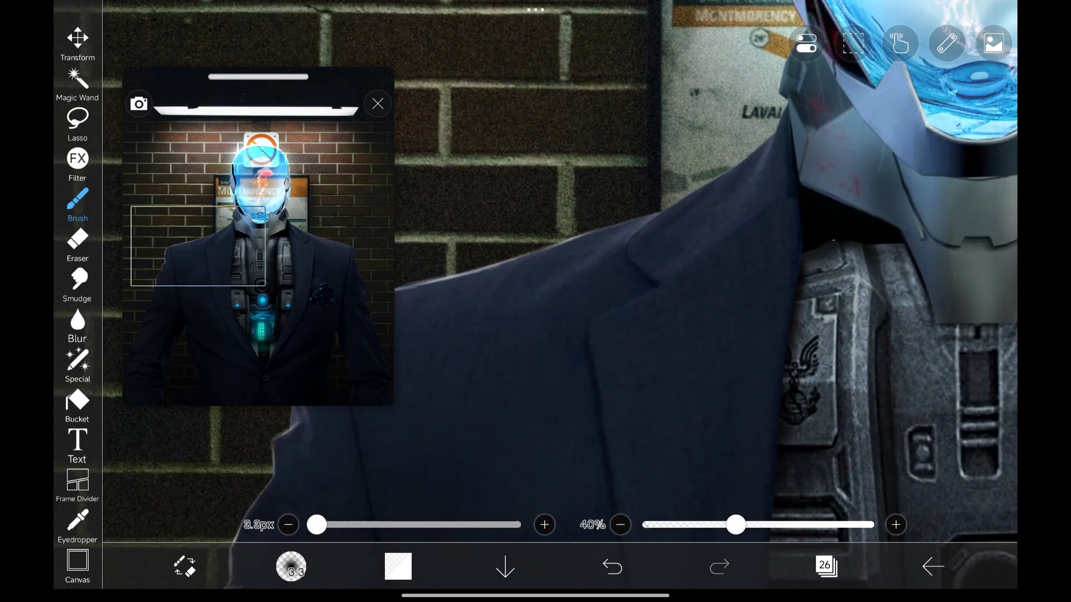
{"action": "scroll", "coordinate": [703, 302], "scroll_direction": "up", "scroll_amount": 1}
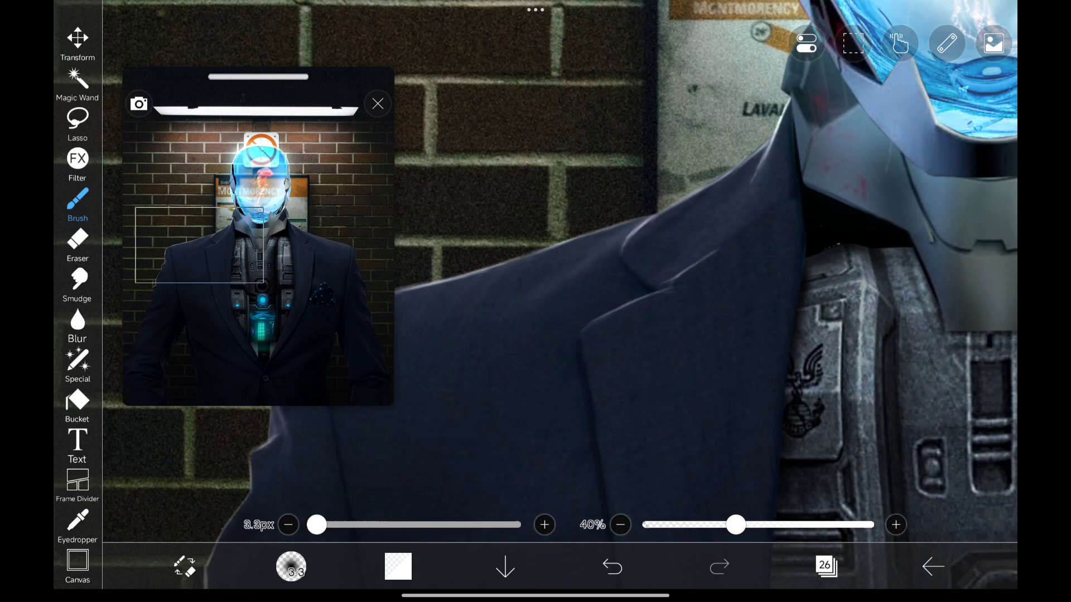
{"action": "scroll", "coordinate": [536, 301], "scroll_direction": "up", "scroll_amount": 5}
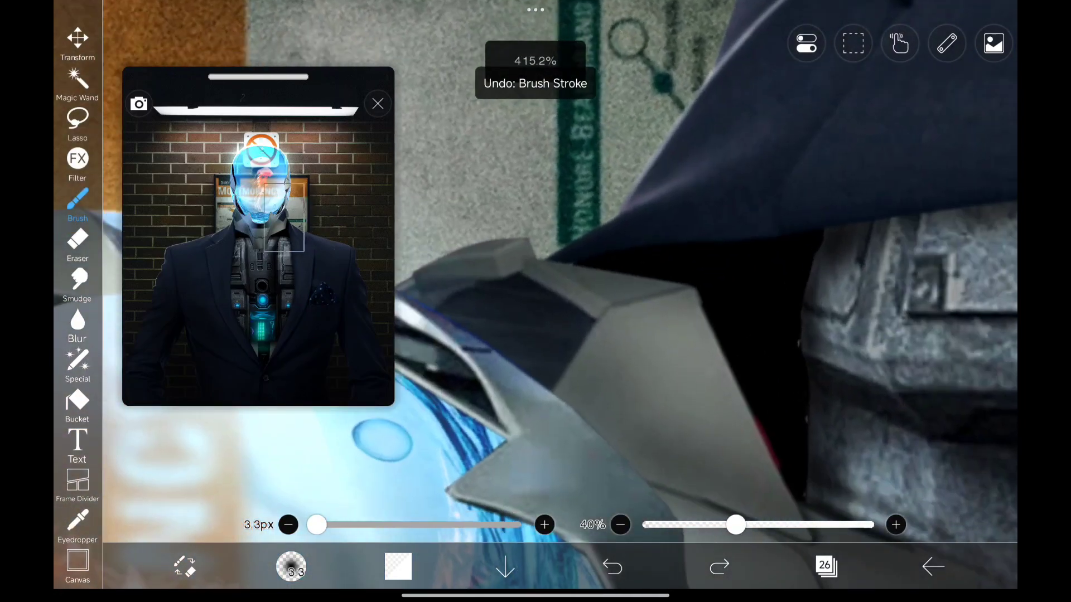
Step: Extend the bright rim light along the jacket's upper edge, undoing the last overshooting stroke
{"action": "left_click_drag", "start_coordinate": [628, 209], "coordinate": [732, 161]}
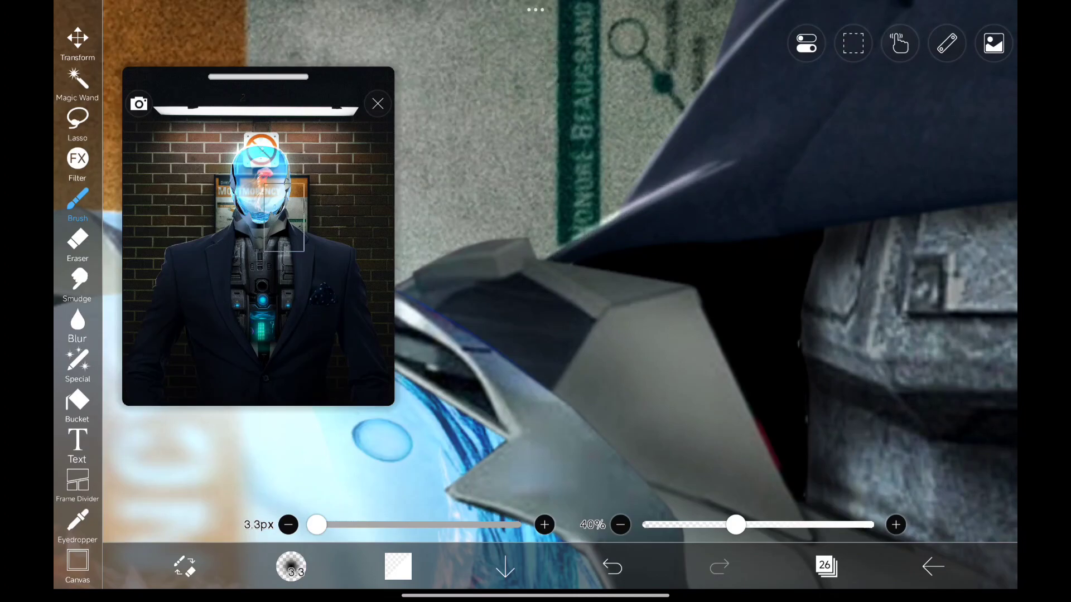
{"action": "scroll", "coordinate": [536, 302], "scroll_direction": "up", "scroll_amount": 1}
{"action": "scroll", "coordinate": [536, 302], "scroll_direction": "up", "scroll_amount": 2}
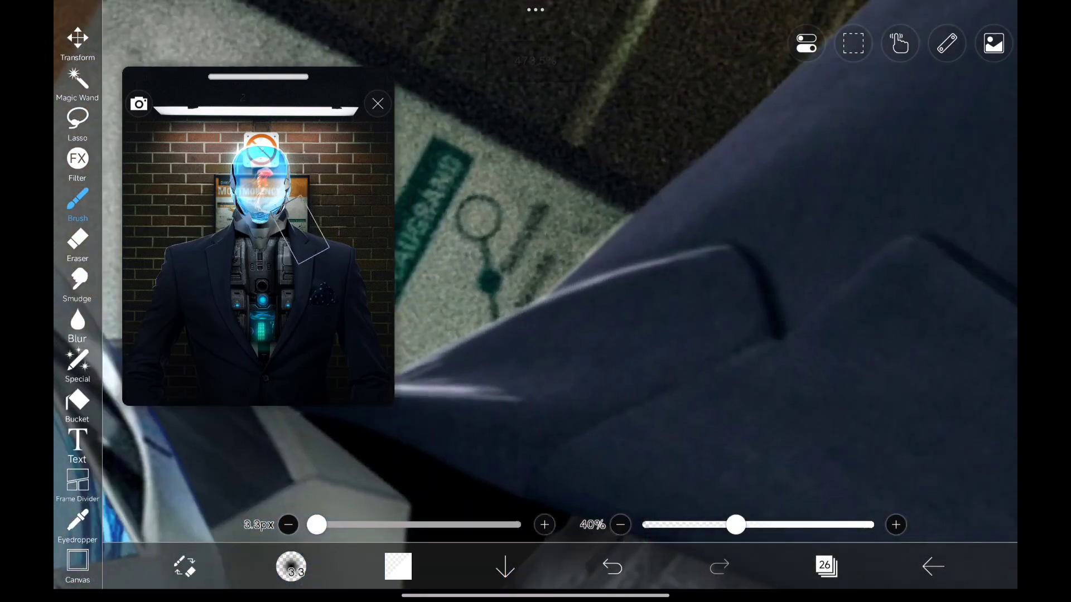
{"action": "scroll", "coordinate": [536, 301], "scroll_direction": "up", "scroll_amount": 1}
{"action": "scroll", "coordinate": [535, 302], "scroll_direction": "up", "scroll_amount": 1}
{"action": "left_click_drag", "start_coordinate": [582, 261], "coordinate": [796, 90]}
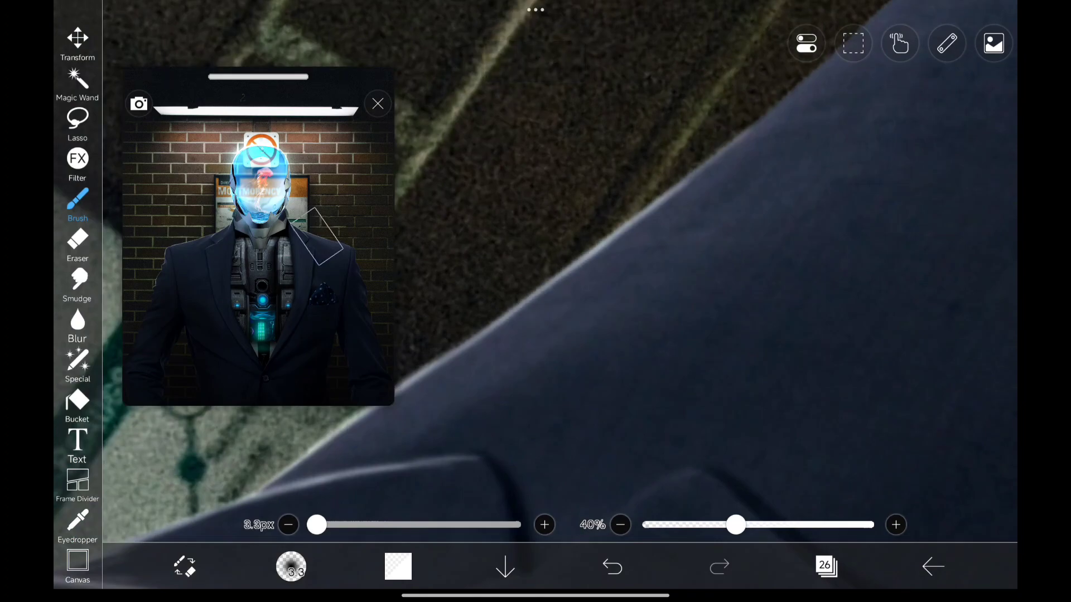
{"action": "scroll", "coordinate": [535, 302], "scroll_direction": "up", "scroll_amount": 1}
{"action": "left_click_drag", "start_coordinate": [472, 335], "coordinate": [594, 248]}
{"action": "left_click_drag", "start_coordinate": [514, 299], "coordinate": [782, 106]}
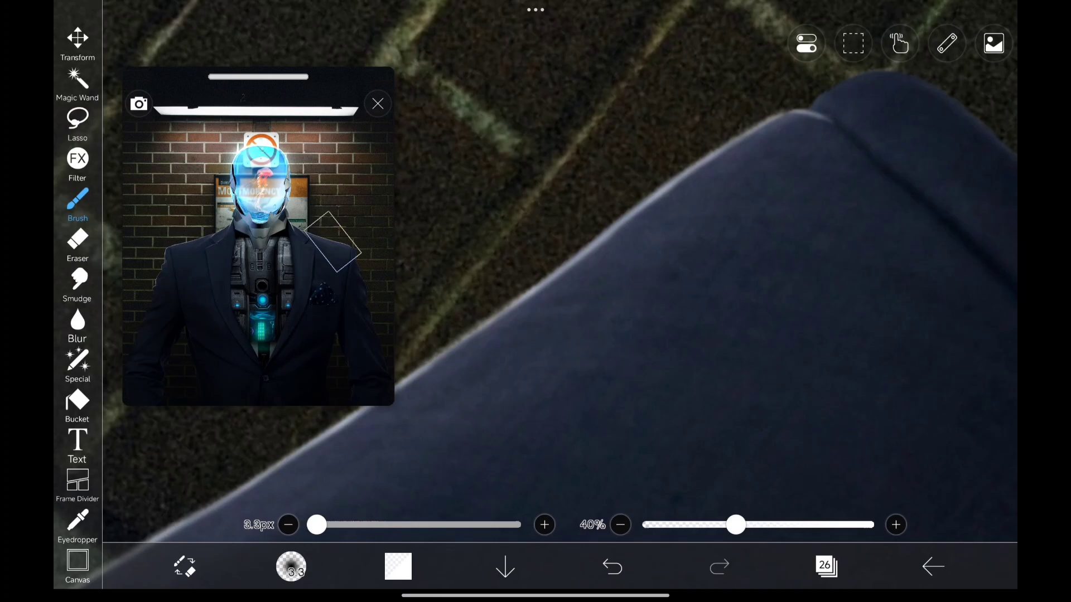
{"action": "scroll", "coordinate": [535, 301], "scroll_direction": "up", "scroll_amount": 1}
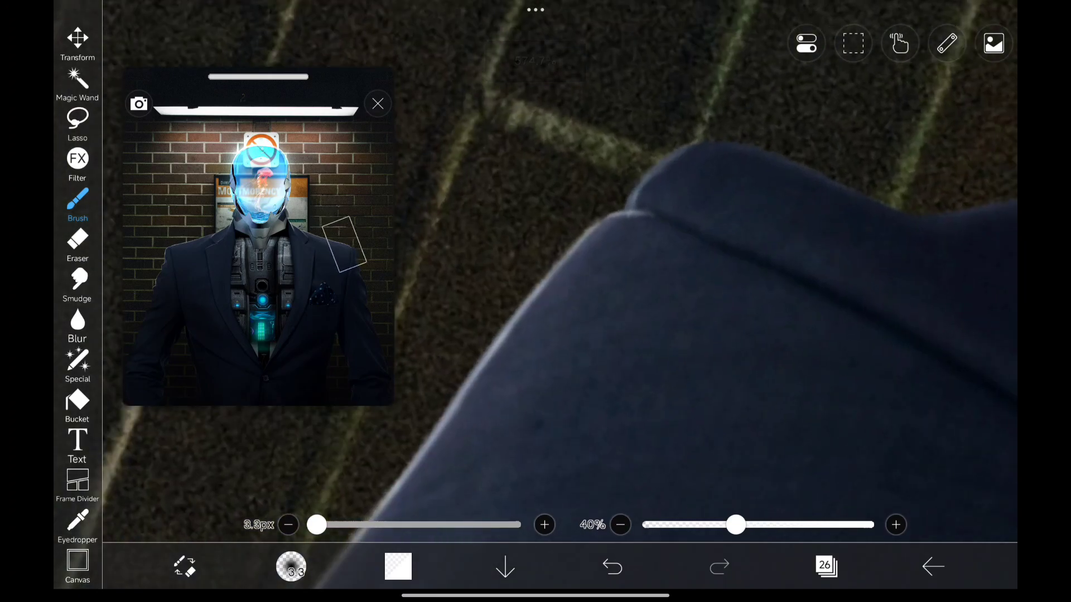
{"action": "left_click_drag", "start_coordinate": [653, 163], "coordinate": [807, 155]}
{"action": "scroll", "coordinate": [536, 302], "scroll_direction": "down", "scroll_amount": 2}
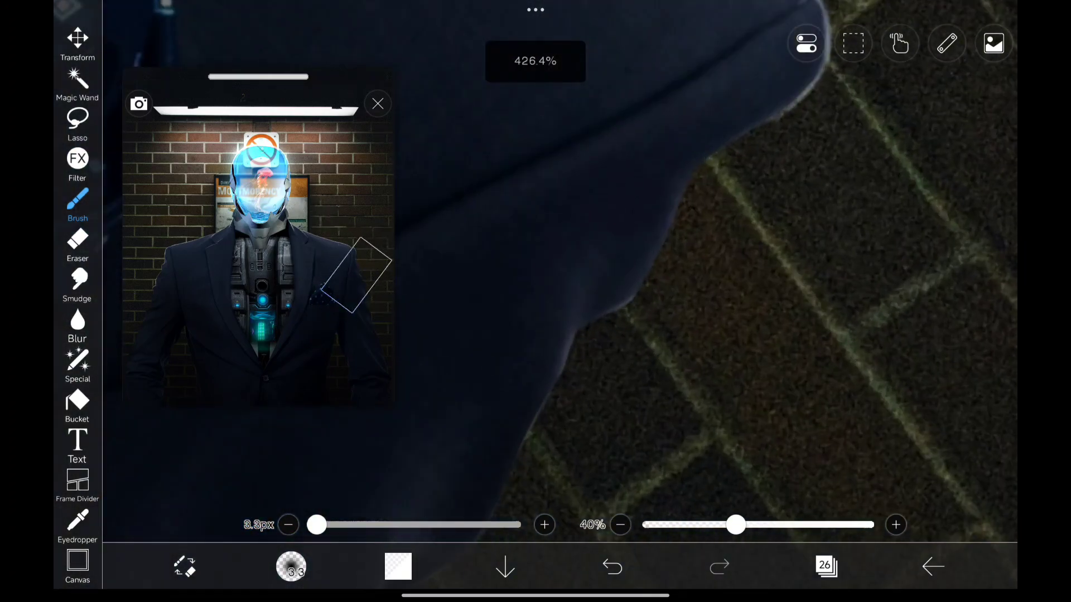
{"action": "left_click_drag", "start_coordinate": [688, 180], "coordinate": [653, 262]}
{"action": "key", "text": "ctrl+z"}
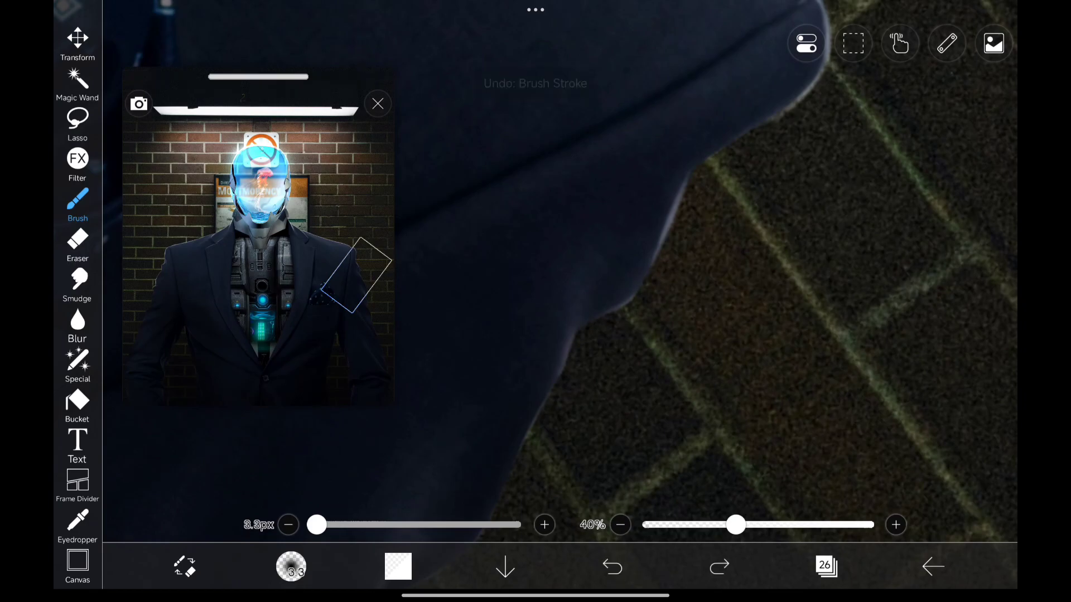
{"action": "scroll", "coordinate": [670, 276], "scroll_direction": "down", "scroll_amount": 1}
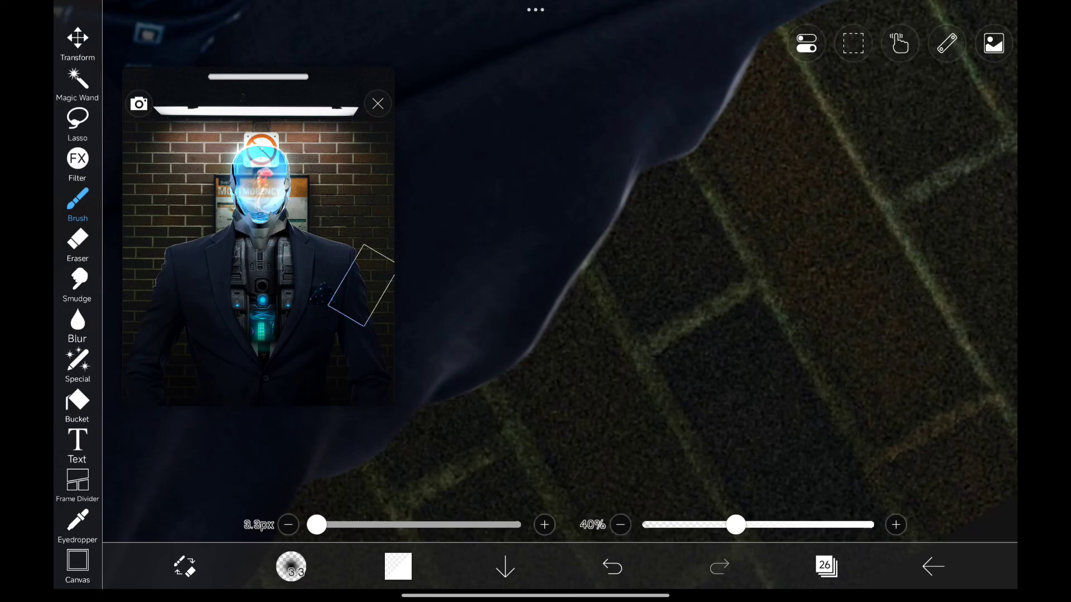
{"action": "scroll", "coordinate": [670, 276], "scroll_direction": "down", "scroll_amount": 1}
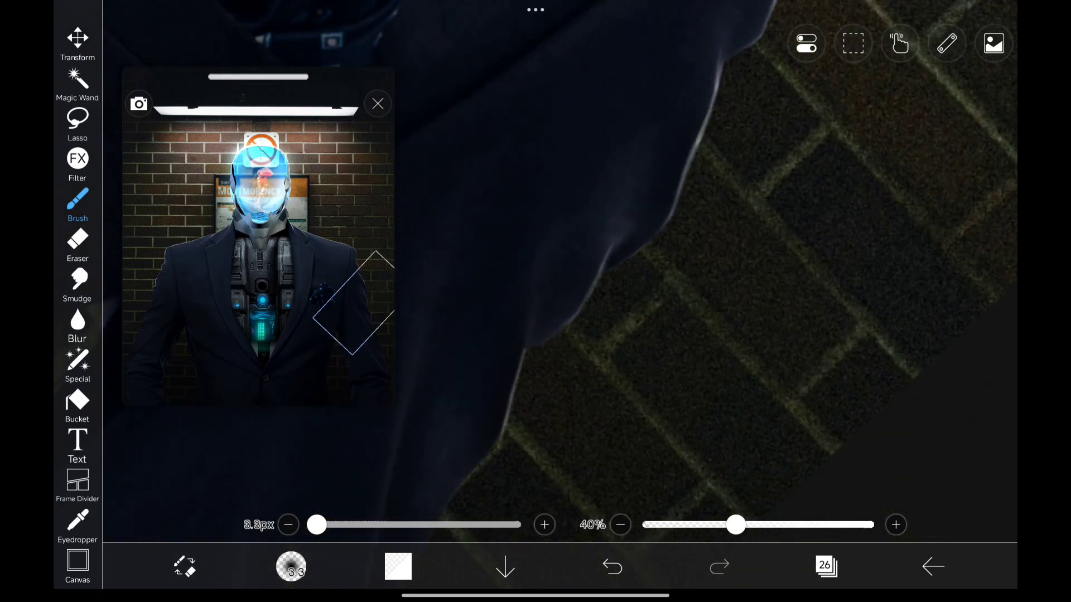
{"action": "scroll", "coordinate": [669, 276], "scroll_direction": "down", "scroll_amount": 2}
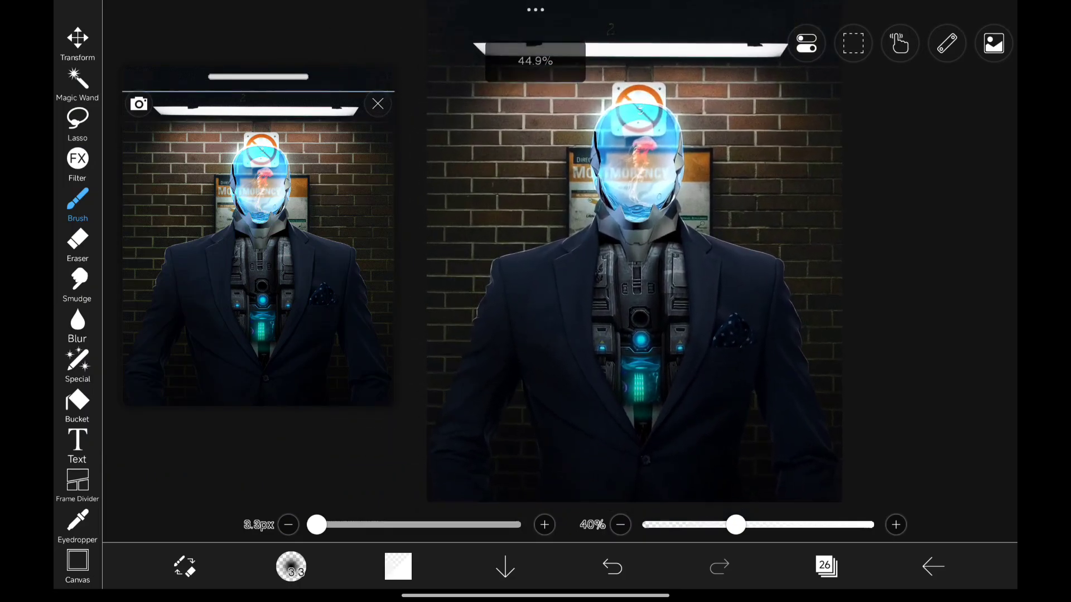
{"action": "scroll", "coordinate": [558, 288], "scroll_direction": "up", "scroll_amount": 1}
Step: Sweep soft 242px glow strokes across both jacket shoulders on Add-mode layer 23
{"action": "left_click_drag", "start_coordinate": [559, 287], "coordinate": [628, 196]}
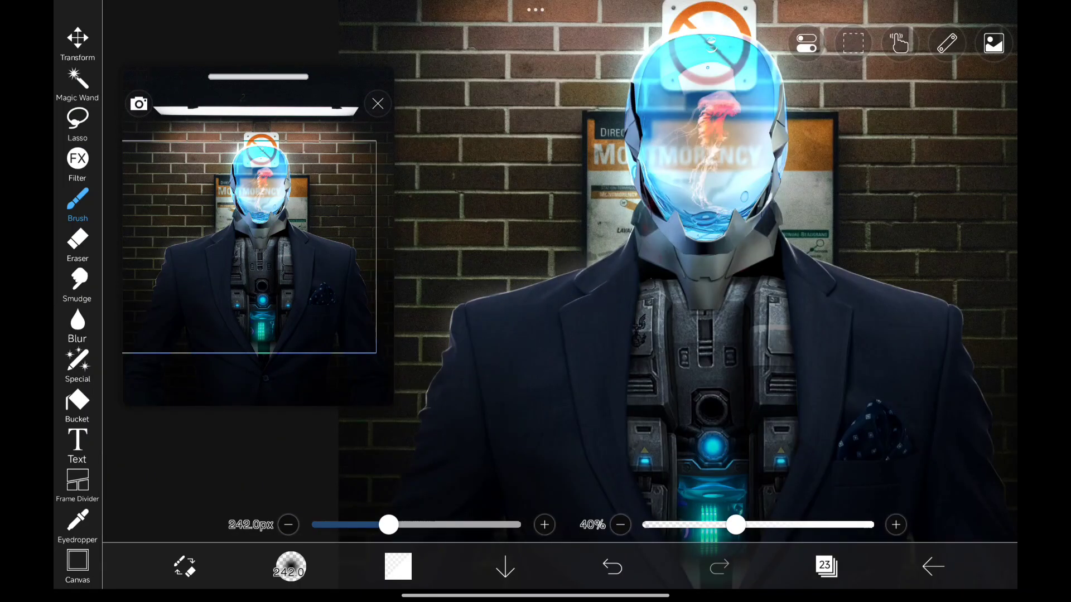
{"action": "left_click_drag", "start_coordinate": [436, 413], "coordinate": [829, 277]}
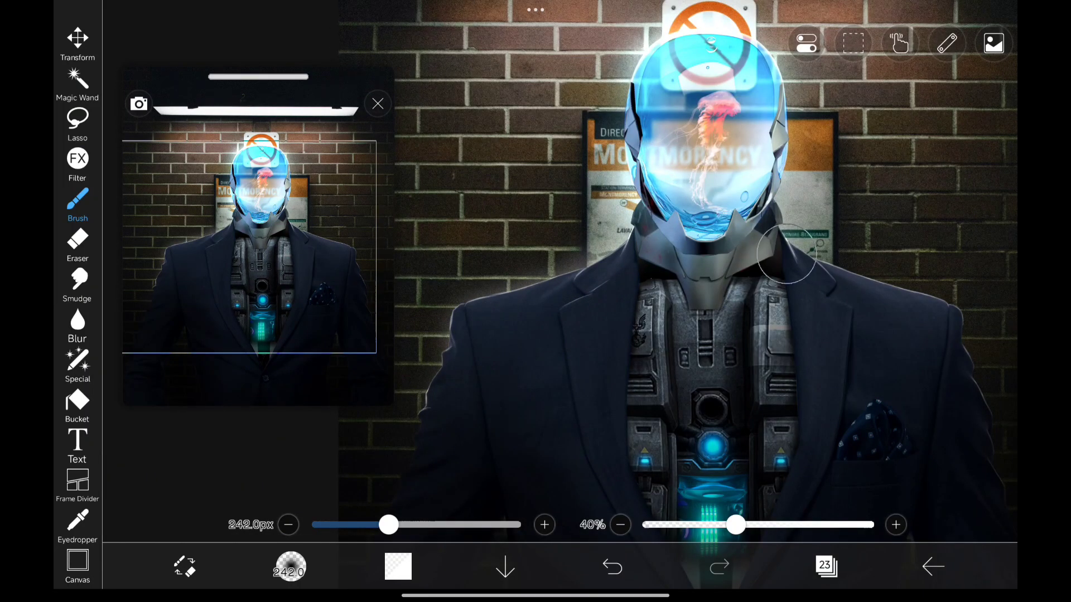
{"action": "left_click_drag", "start_coordinate": [830, 277], "coordinate": [979, 368]}
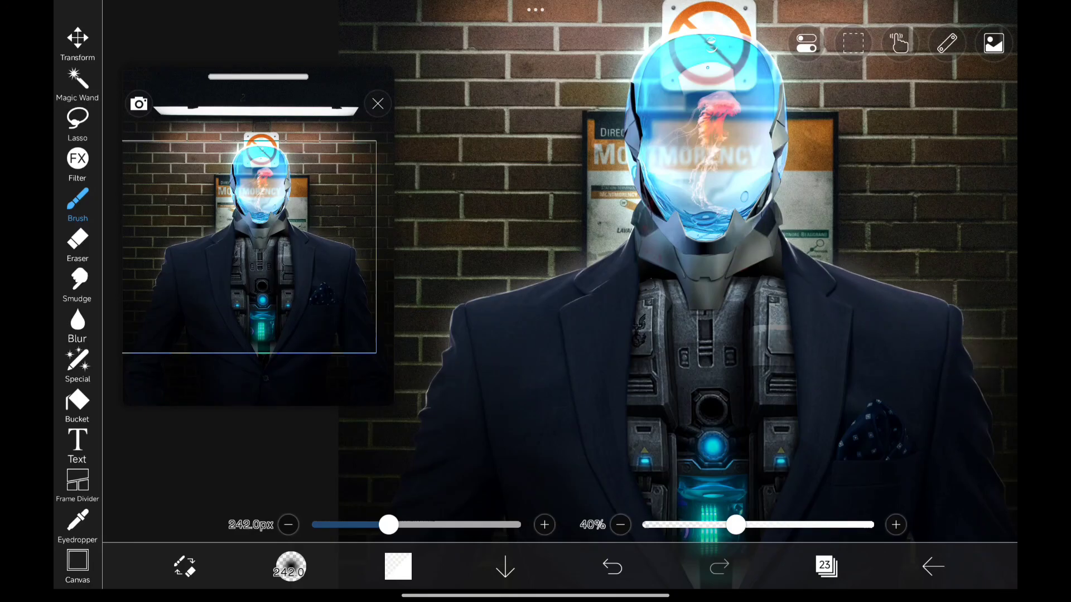
{"action": "scroll", "coordinate": [763, 198], "scroll_direction": "down", "scroll_amount": 3}
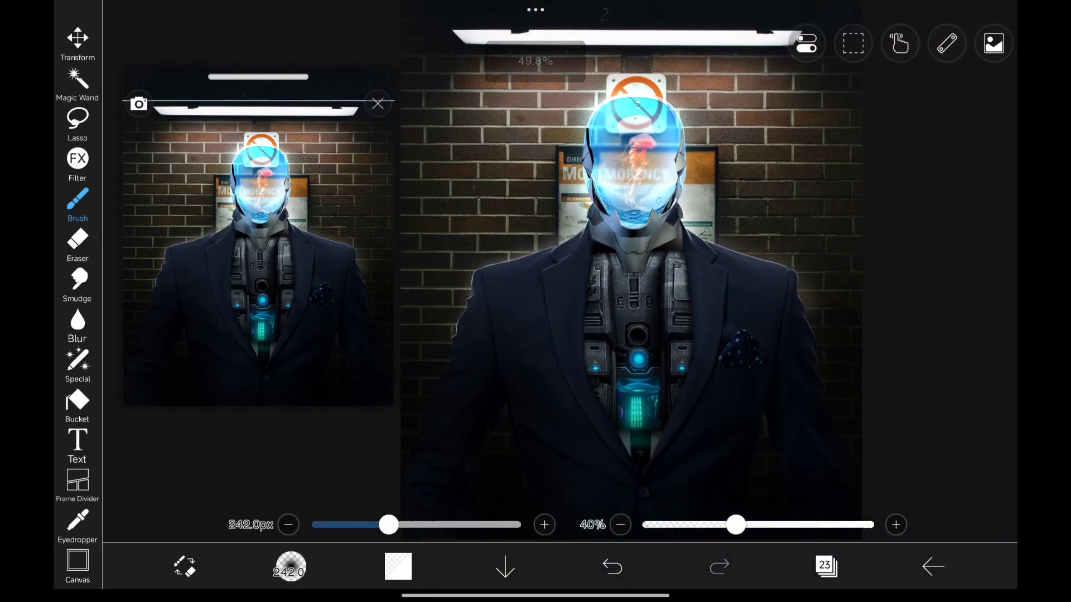
Step: Lower layer 23's opacity to 15%, then brighten the neck and upper chest with an 804px brush
{"action": "left_click", "coordinate": [824, 567]}
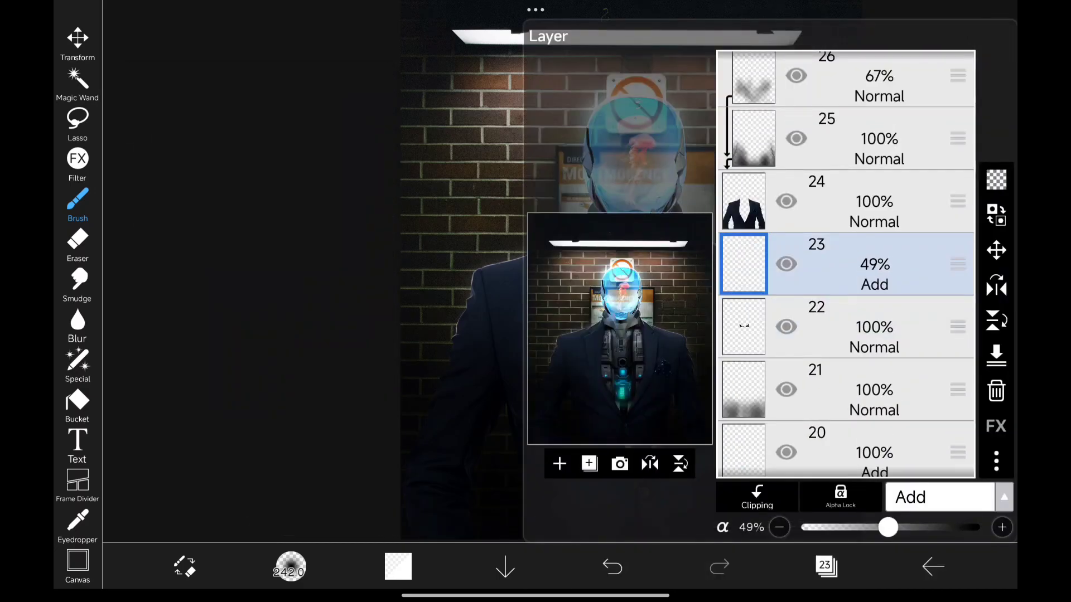
{"action": "left_click_drag", "start_coordinate": [889, 527], "coordinate": [832, 527]}
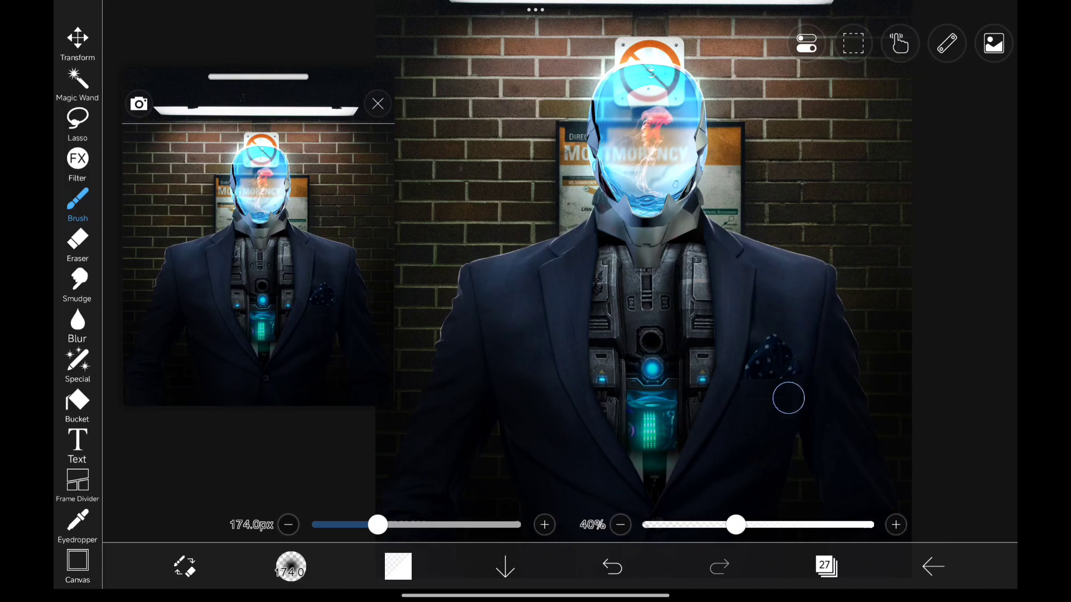
{"action": "scroll", "coordinate": [644, 268], "scroll_direction": "down", "scroll_amount": 5}
{"action": "left_click_drag", "start_coordinate": [378, 524], "coordinate": [475, 525]}
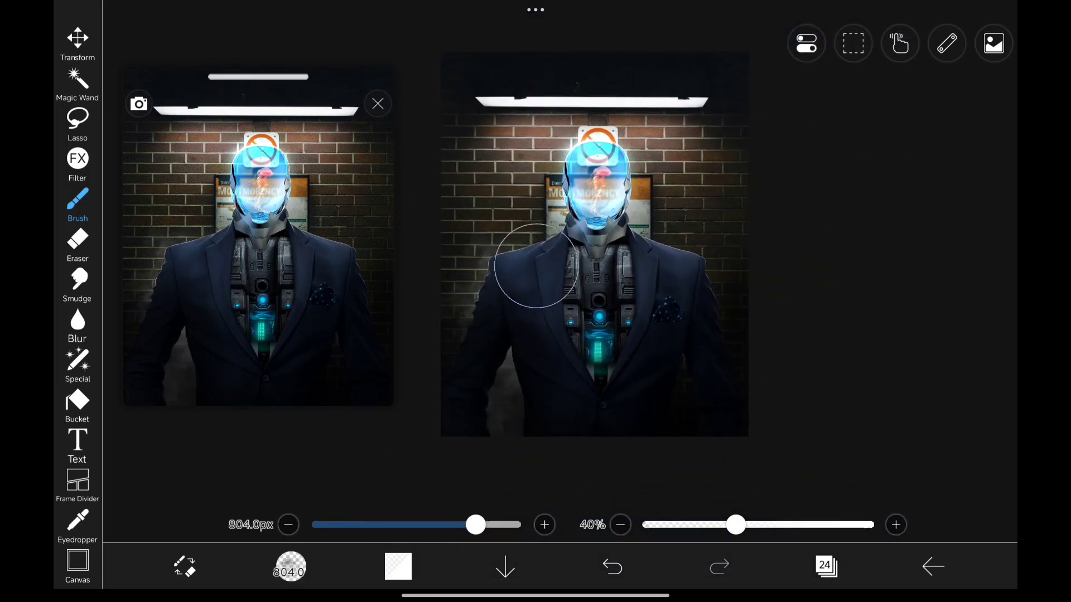
{"action": "left_click_drag", "start_coordinate": [580, 268], "coordinate": [585, 217]}
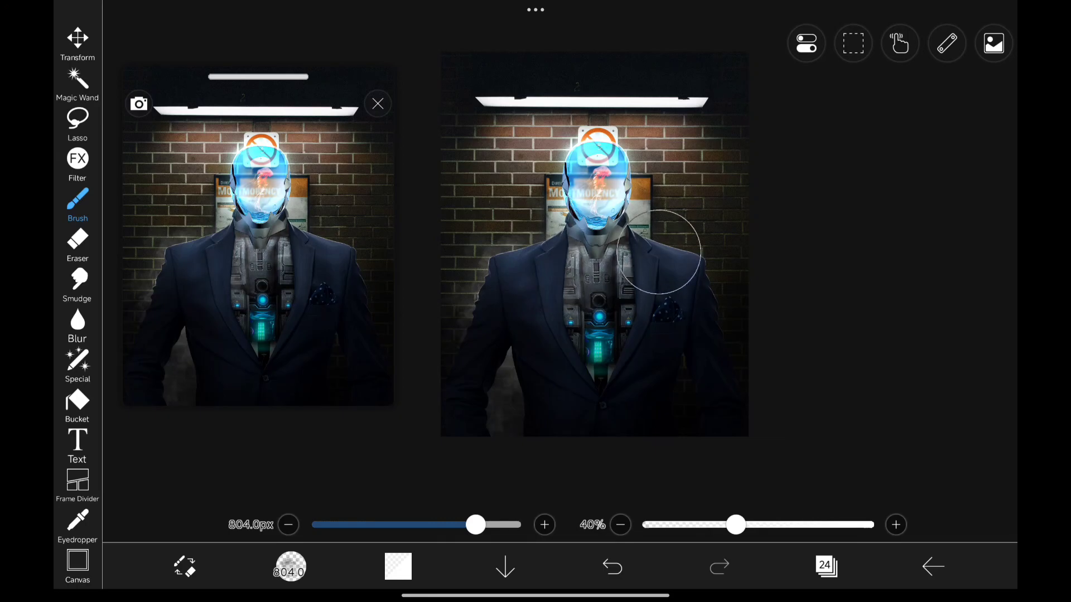
{"action": "left_click_drag", "start_coordinate": [658, 251], "coordinate": [712, 270]}
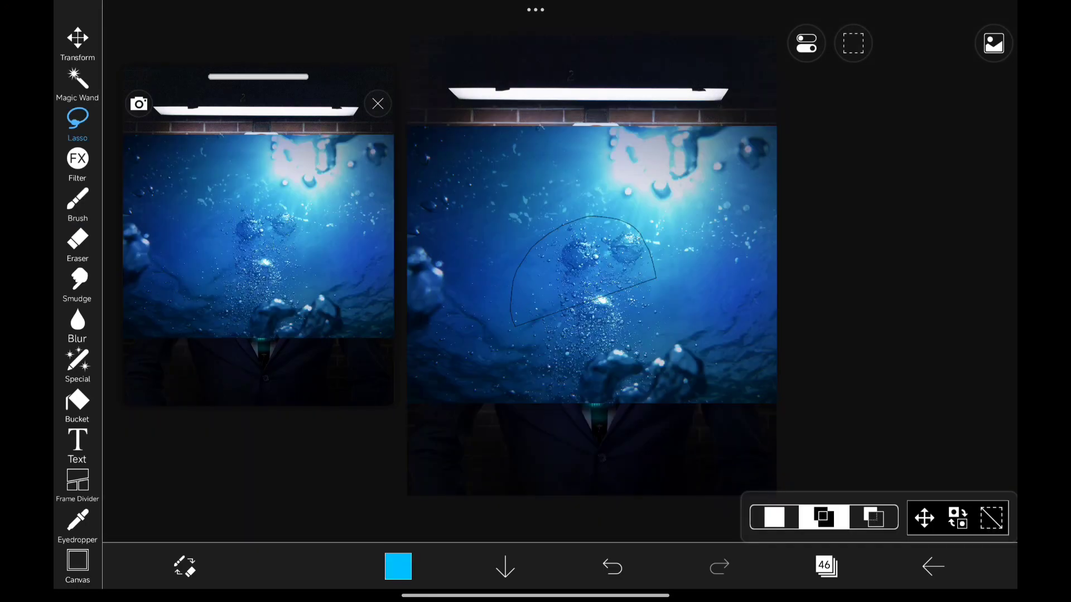
Step: Copy the lassoed bubbles to a new layer and hide underwater photo layer 46
{"action": "left_click", "coordinate": [823, 566]}
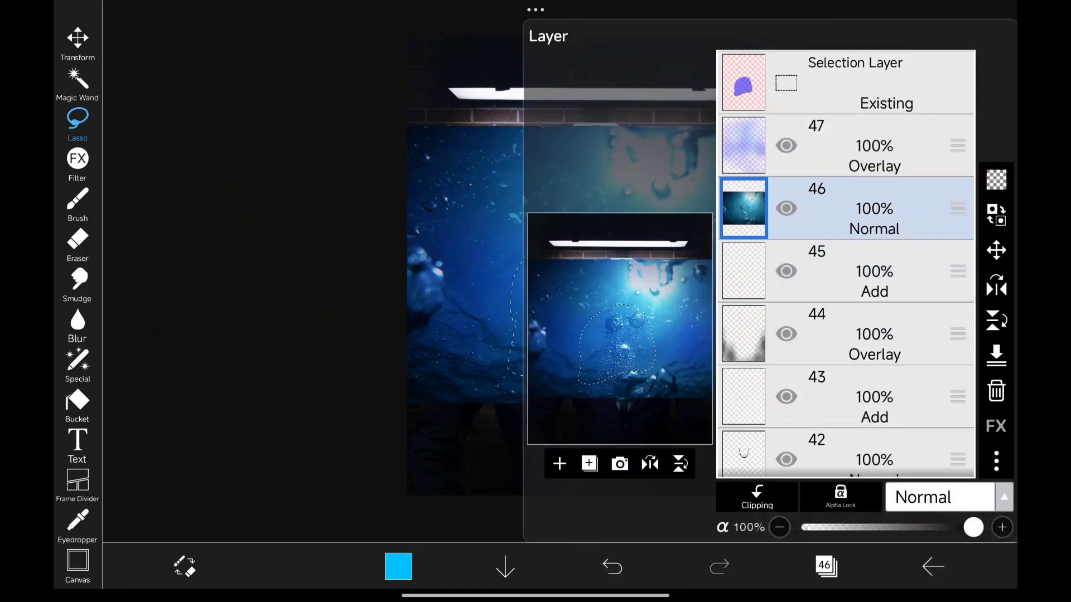
{"action": "left_click", "coordinate": [996, 213]}
{"action": "left_click", "coordinate": [785, 271]}
{"action": "left_click", "coordinate": [824, 567]}
{"action": "scroll", "coordinate": [543, 293], "scroll_direction": "up", "scroll_amount": 3}
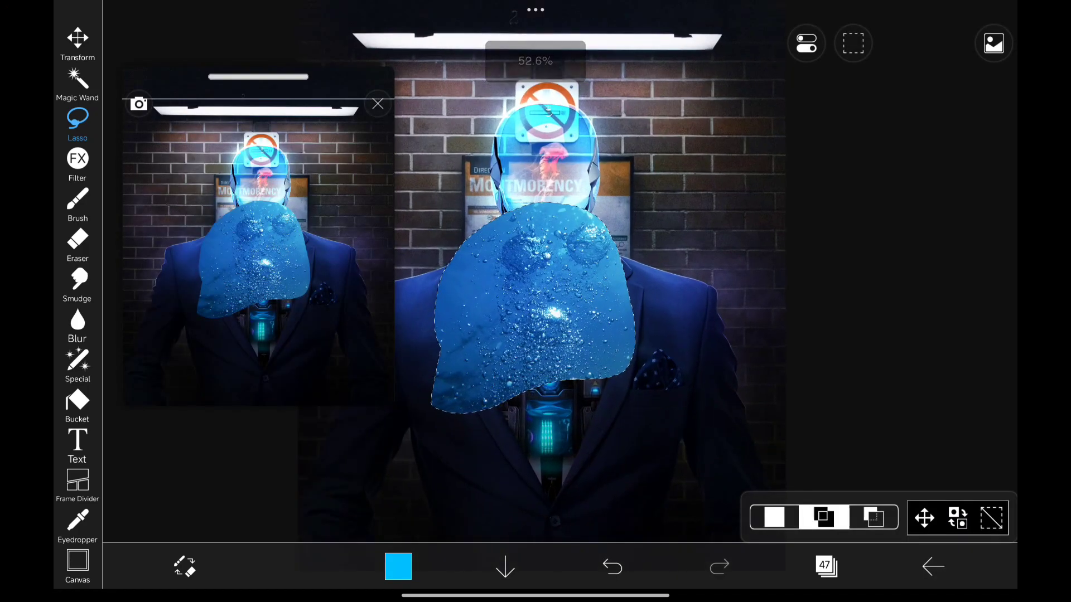